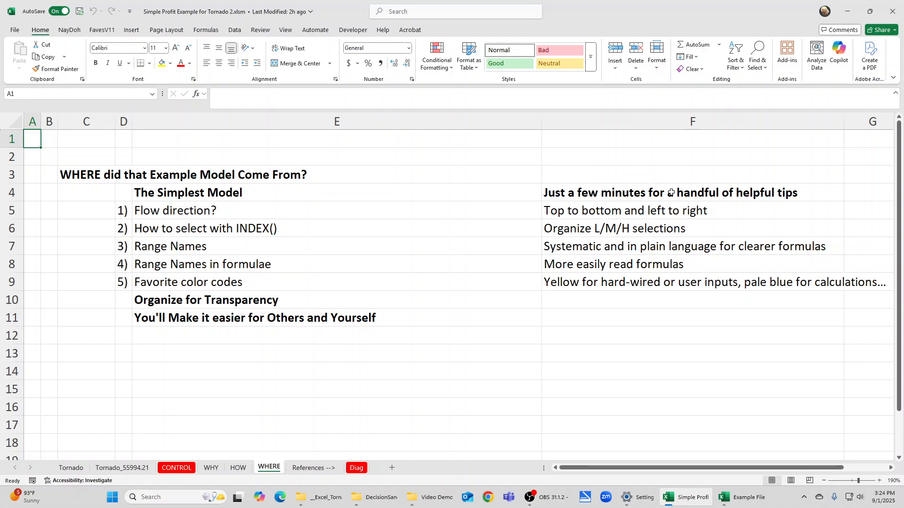
- Review the five modelling tips listed in E5:E9 on the WHERE sheet
left_click(249, 206)
left_click_drag(249, 207, 245, 263)
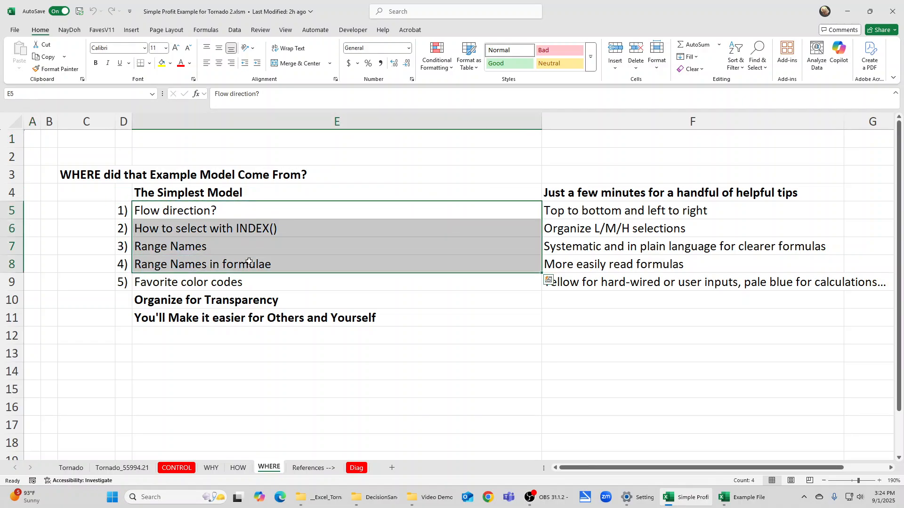
left_click(260, 285)
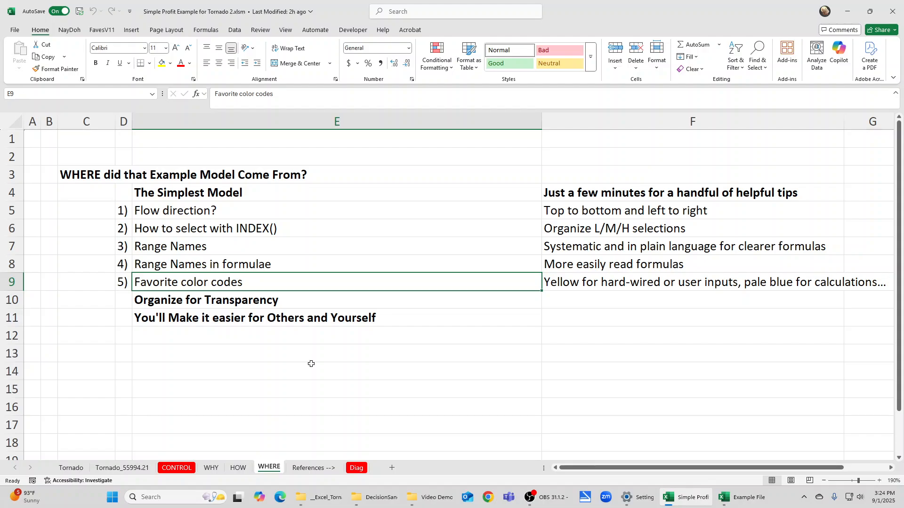
- Show the CONTROL sheet of the Simple Profit workbook and take a brief look at the blank Example File 2 workbook
left_click(174, 468)
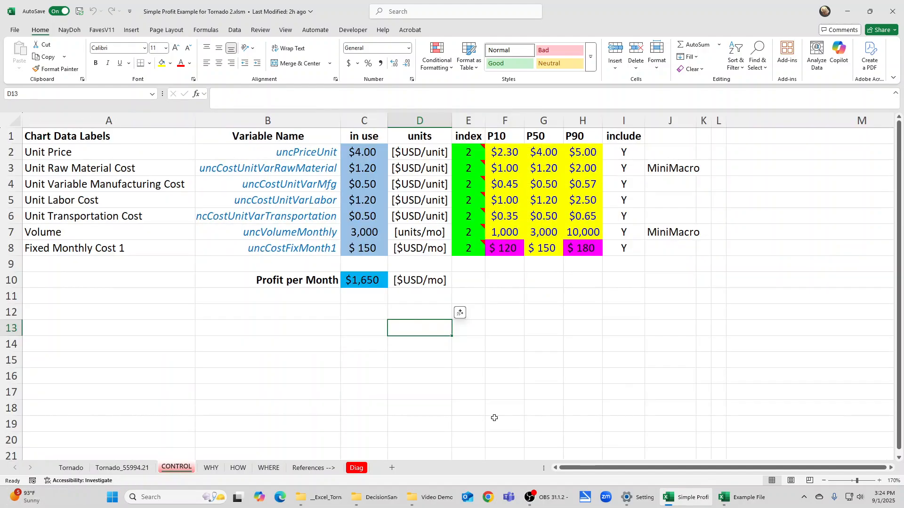
left_click(753, 498)
mouse_move(699, 500)
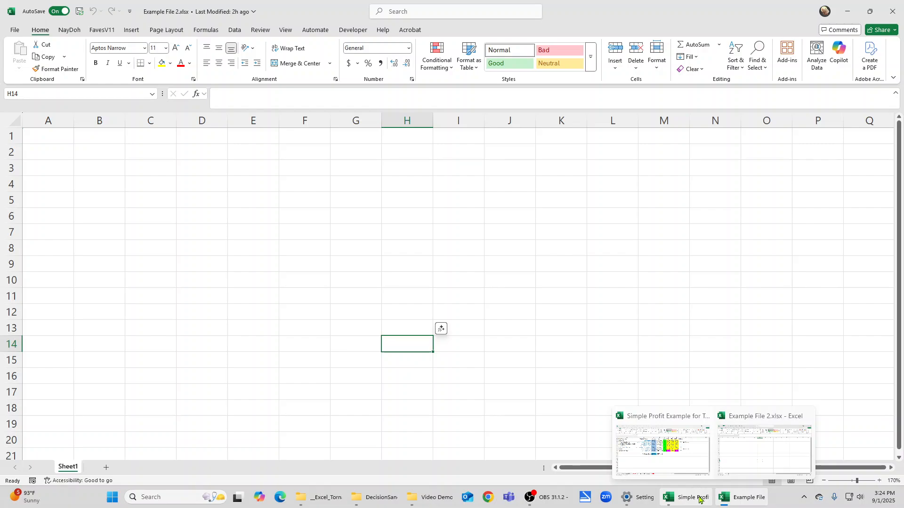
left_click(699, 500)
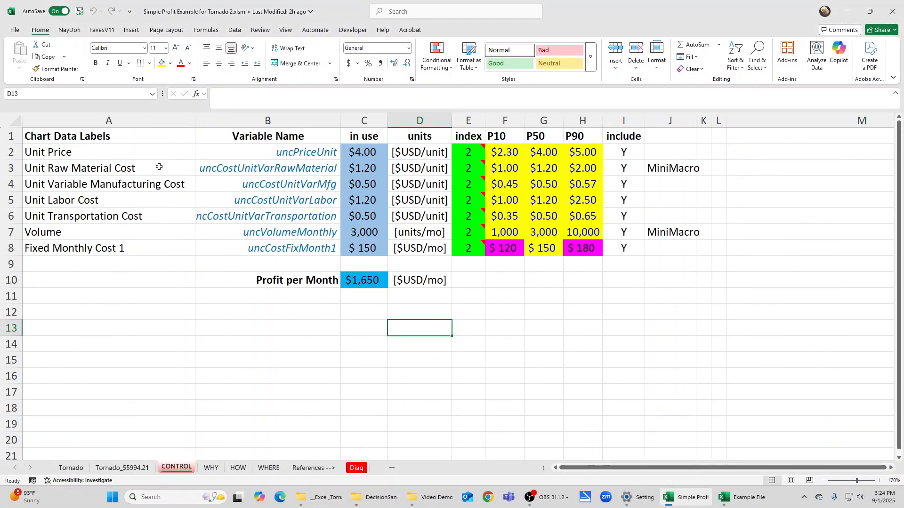
- Examine the CONTROL sheet's column headings, the in-use Unit Price cell and the entries in the units column
left_click(65, 136)
left_click(204, 135)
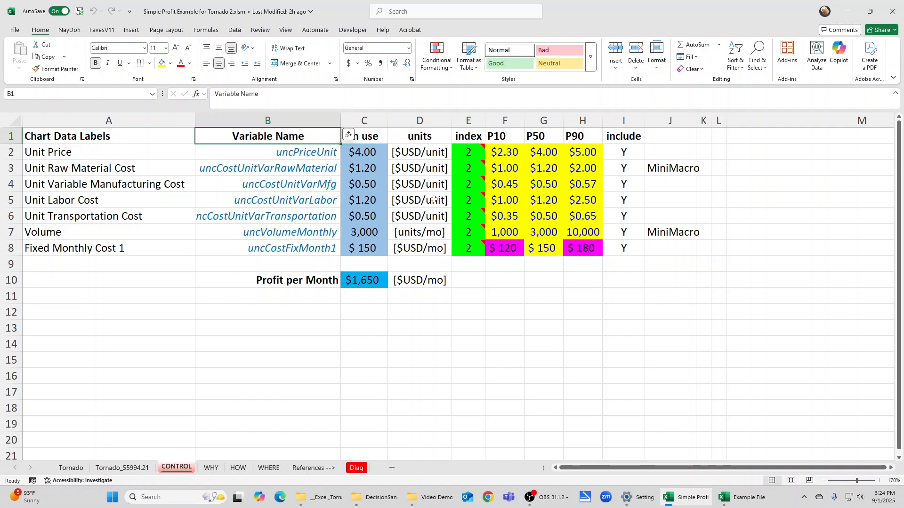
key("Right")
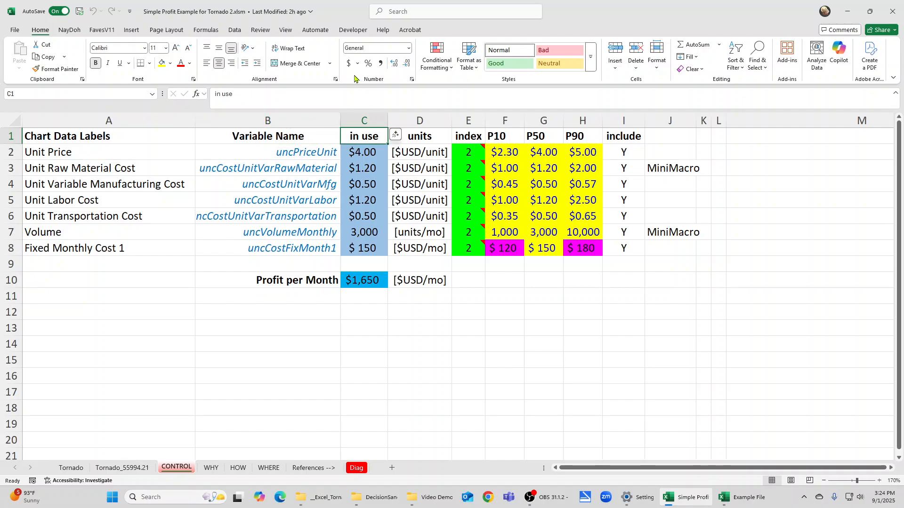
left_click(357, 155)
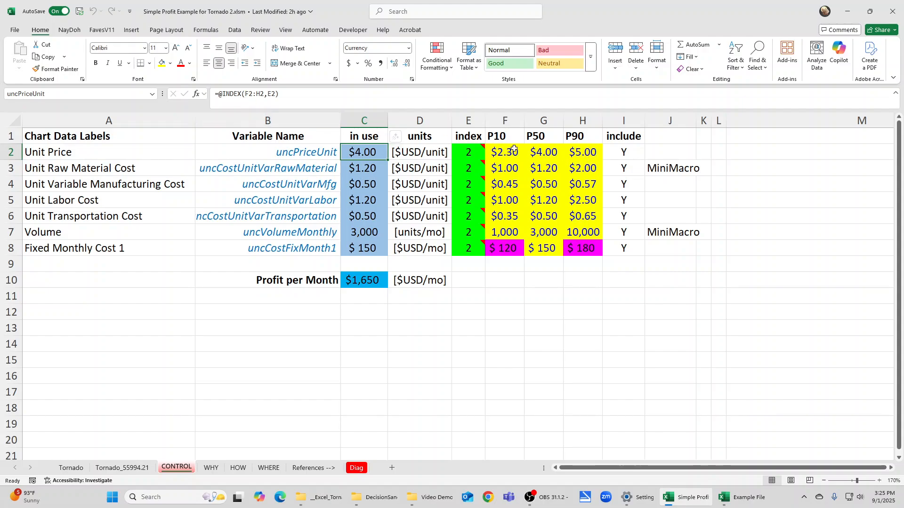
left_click(499, 135)
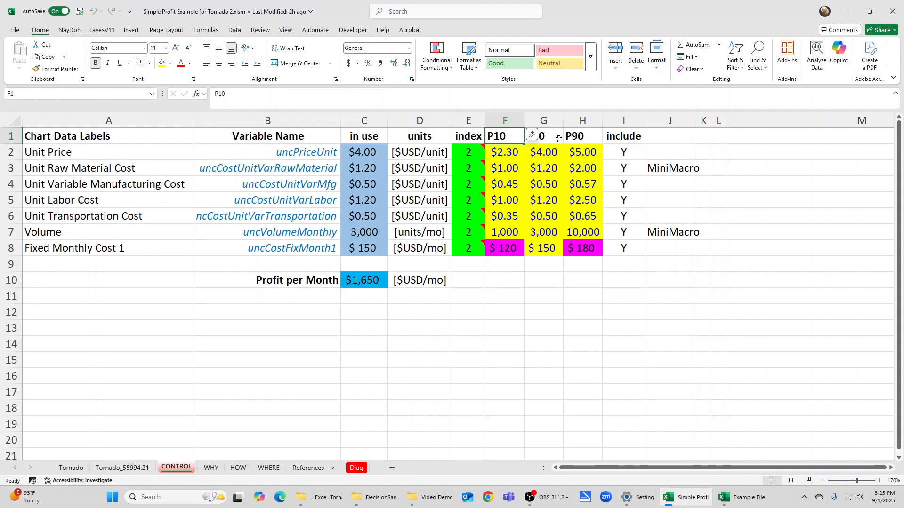
left_click(417, 135)
left_click_drag(417, 155, 423, 199)
left_click(422, 167)
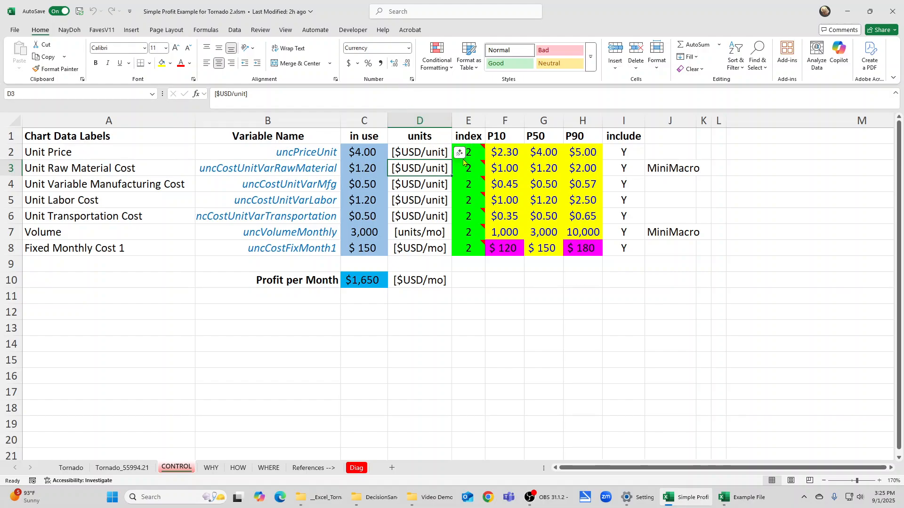
left_click(427, 157)
left_click(426, 185)
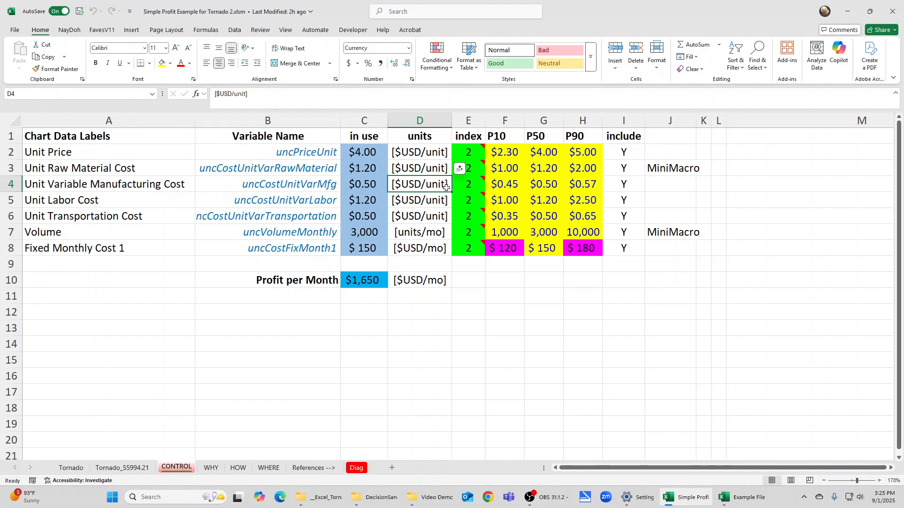
left_click(407, 157)
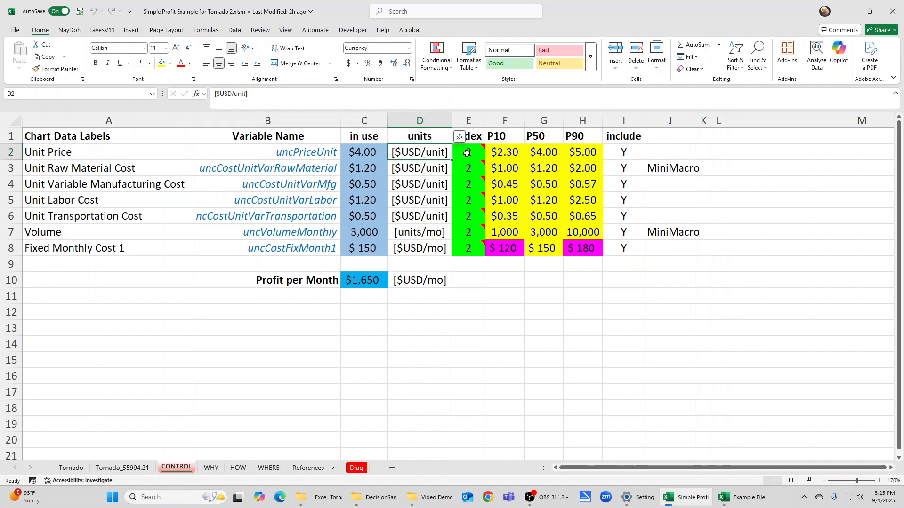
- Examine the Unit Price row's index cell and its P10, P50 and P90 values
left_click(466, 153)
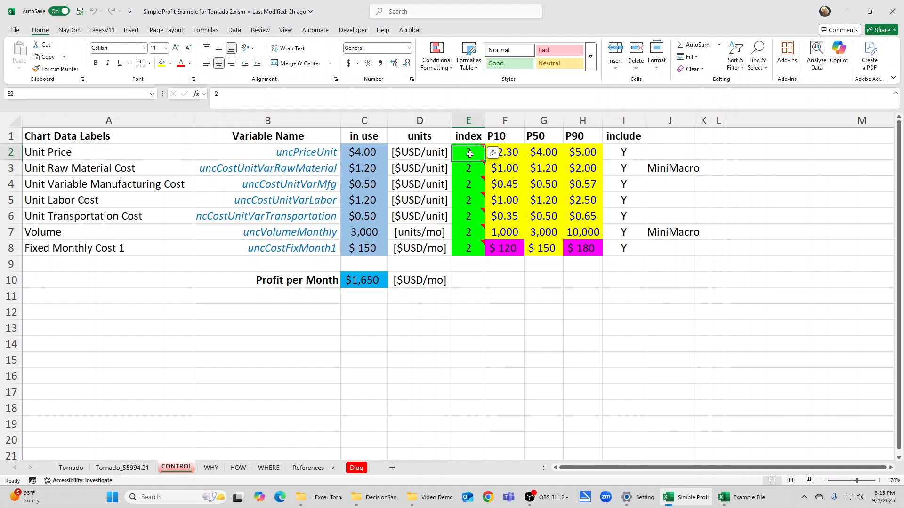
mouse_move(470, 160)
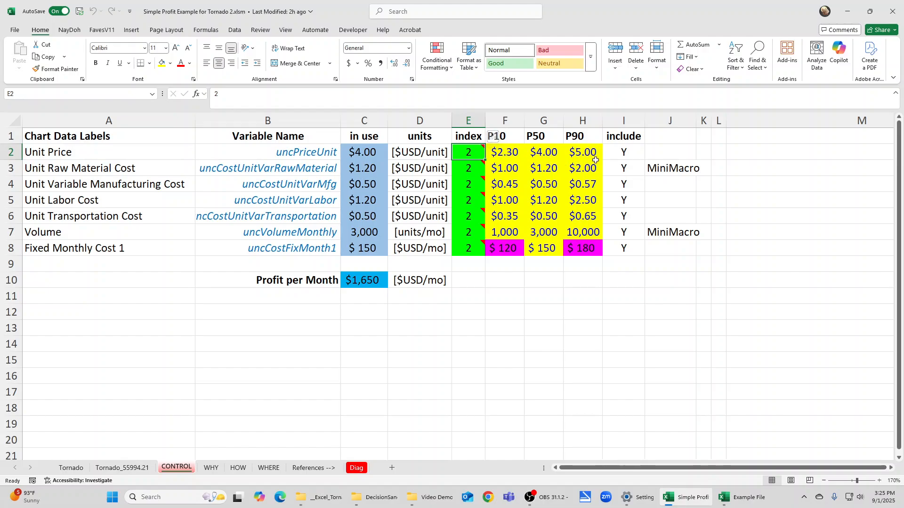
left_click(544, 154)
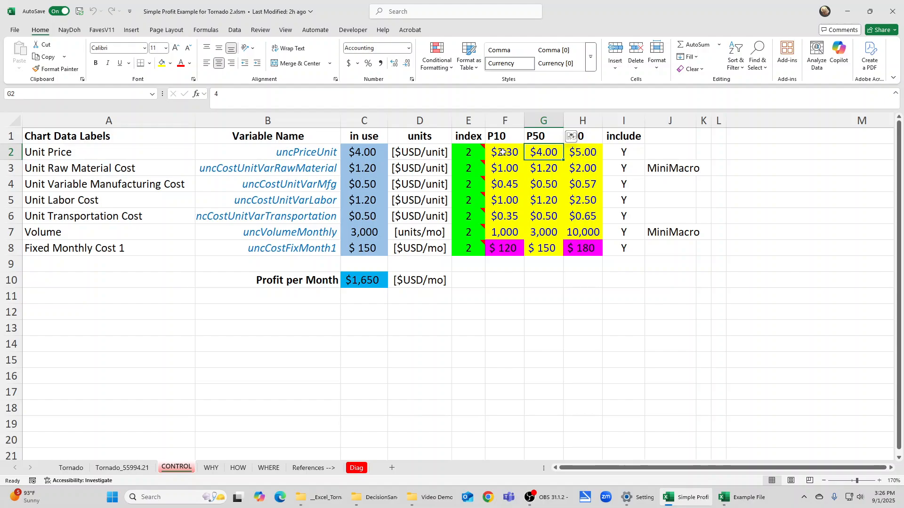
key("Left")
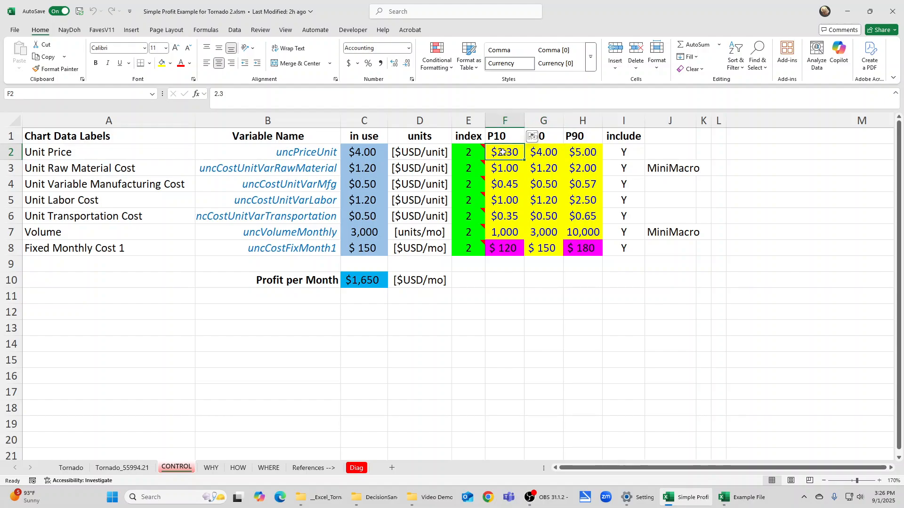
left_click(596, 155)
left_click(470, 153)
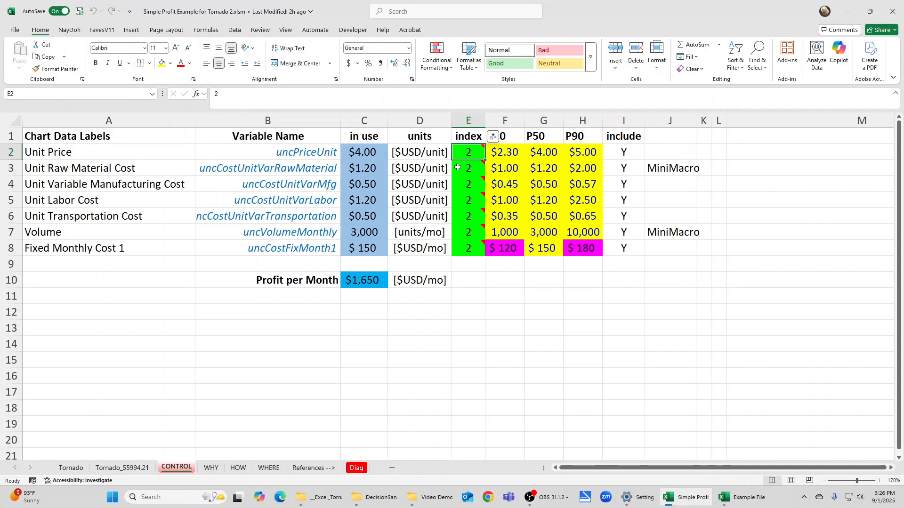
- Inspect the INDEX formulas in the in use column and the Profit per Month formula
left_click(363, 152)
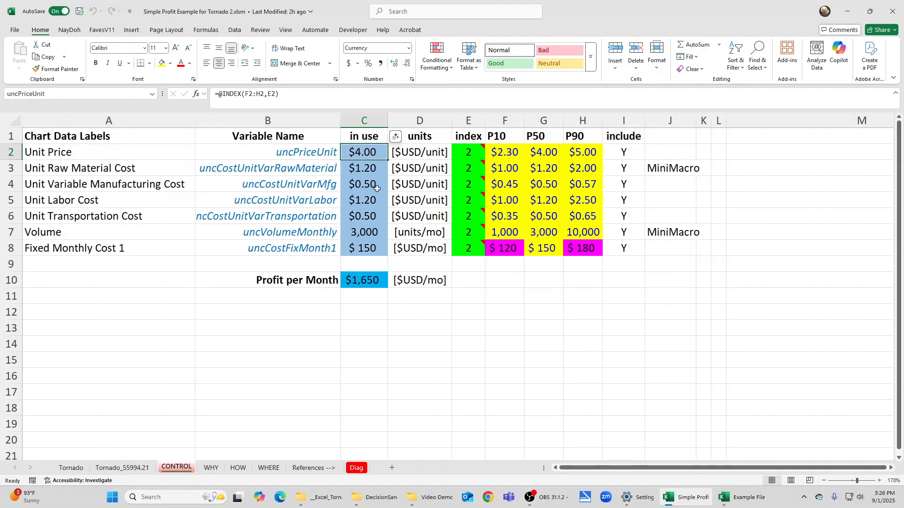
left_click(364, 169)
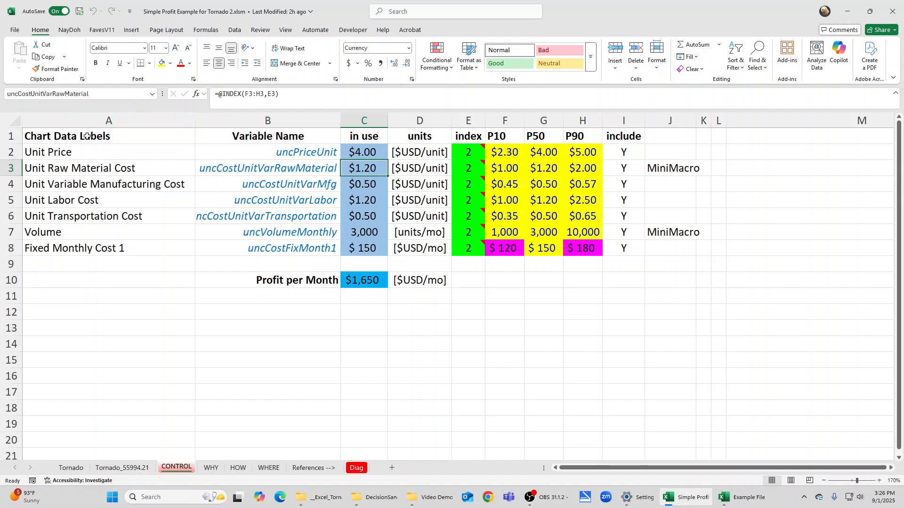
left_click(359, 207)
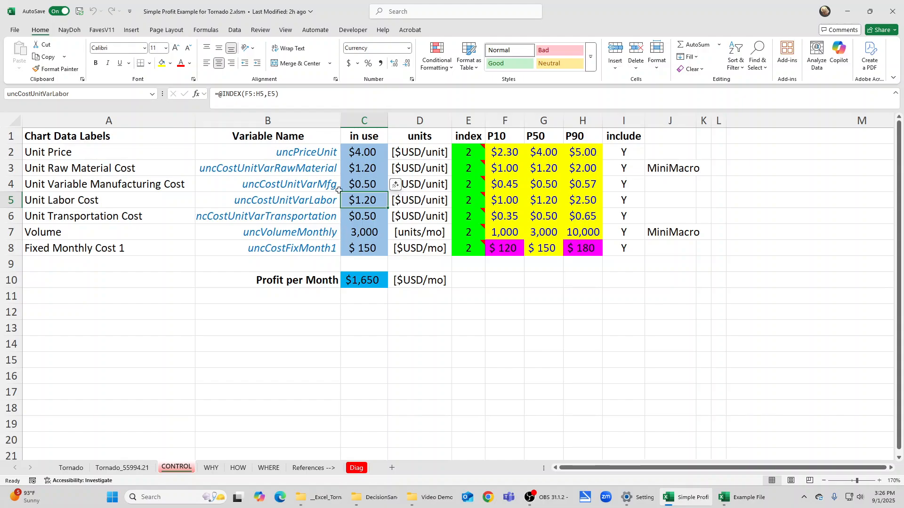
left_click(371, 279)
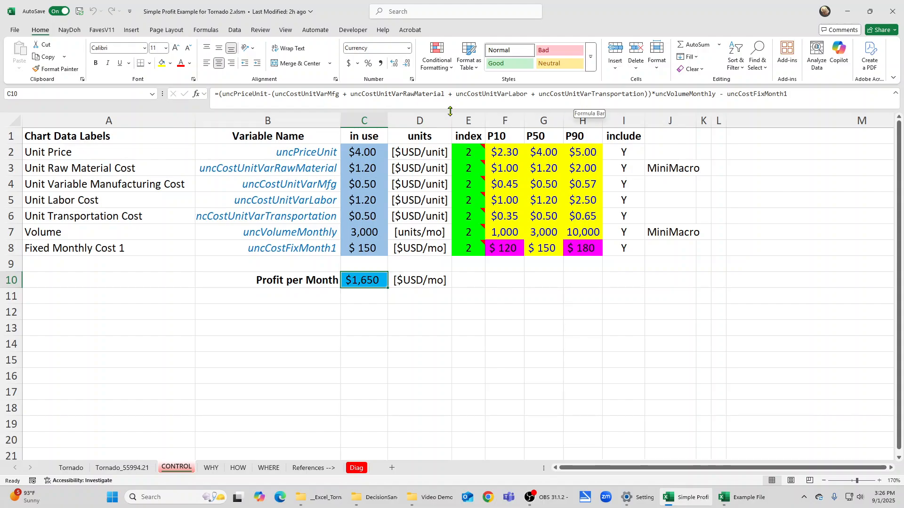
- Copy the header row A1:I1 from the CONTROL sheet into Example File 2, starting at cell A1
left_click(29, 135)
left_click_drag(30, 135, 632, 132)
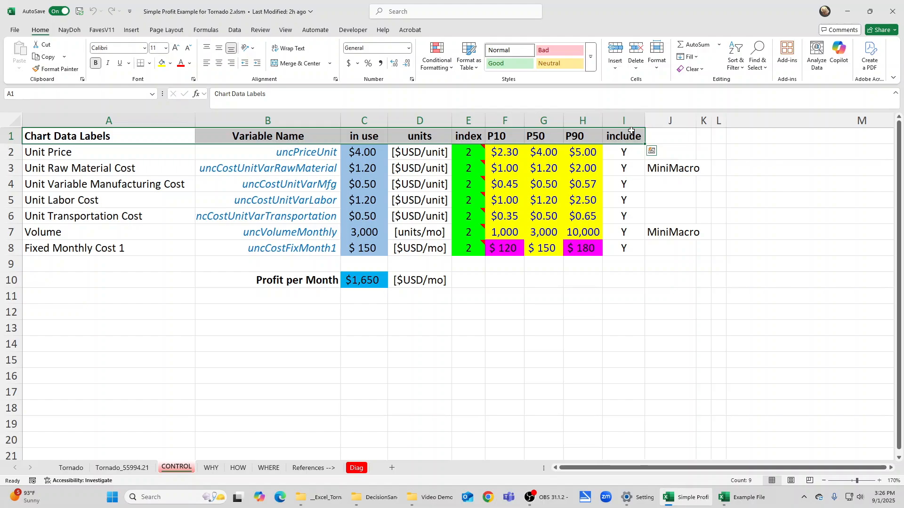
key("ctrl+c")
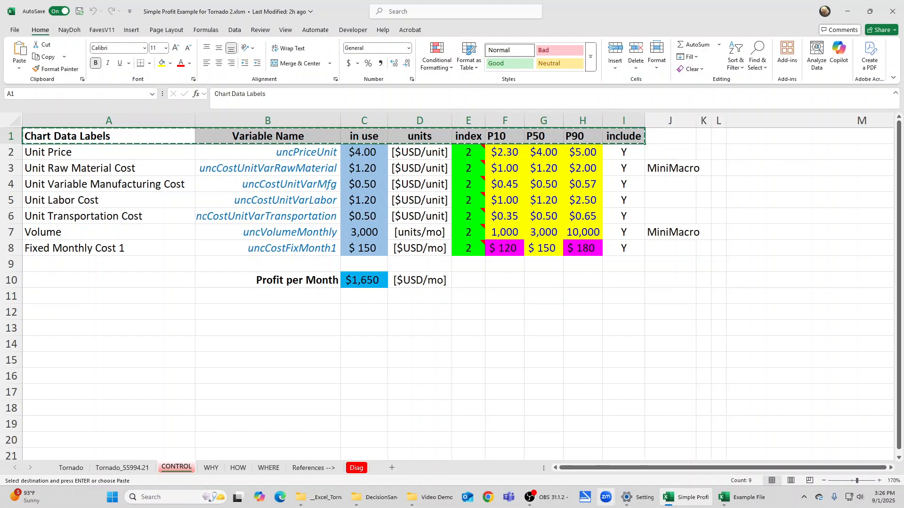
left_click(761, 500)
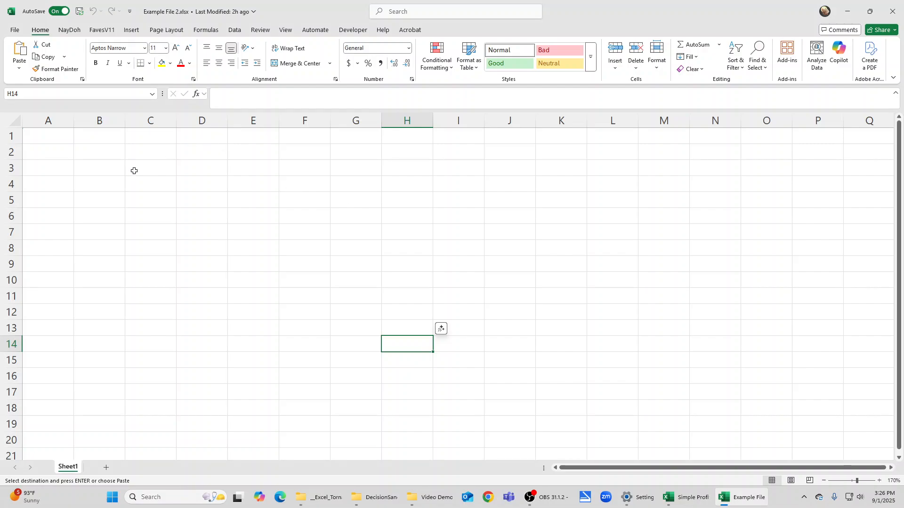
left_click(57, 133)
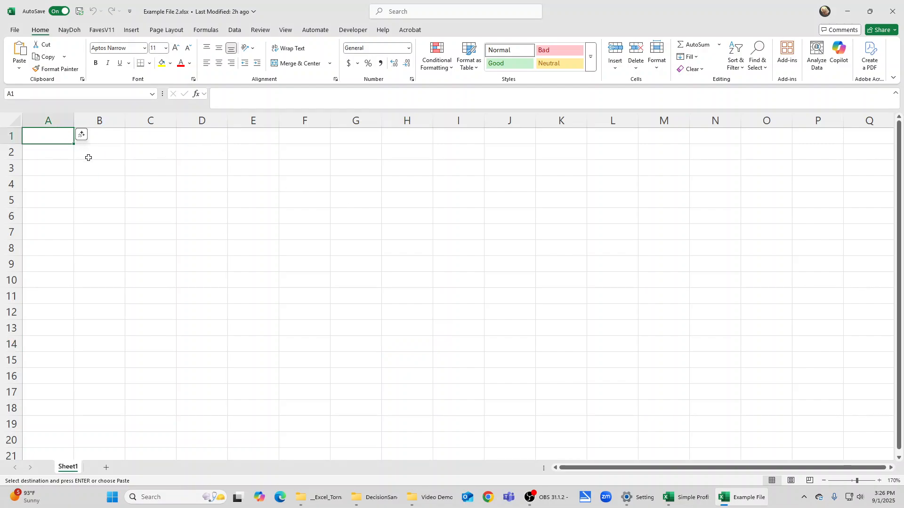
key("ctrl+v")
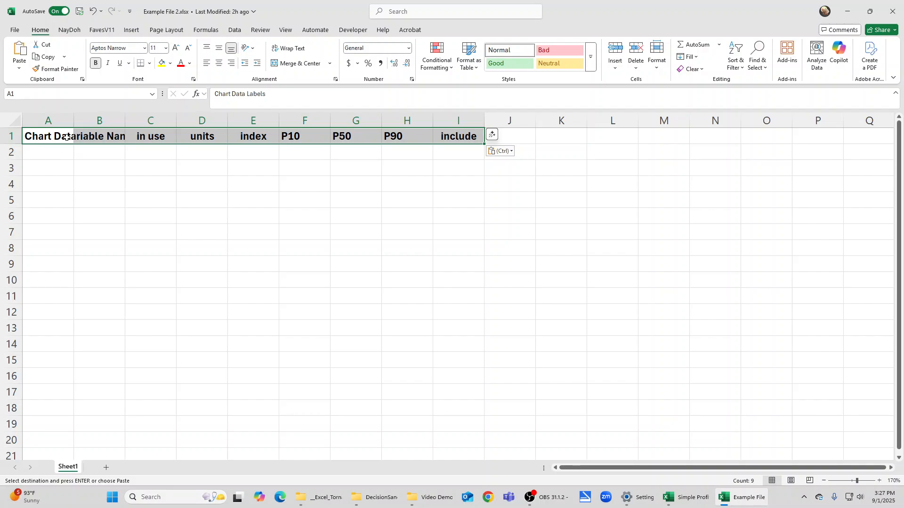
- Copy the chart data labels A2:A8 from the CONTROL sheet to A2 in Example File 2 and widen columns A and B to fit
left_click(685, 498)
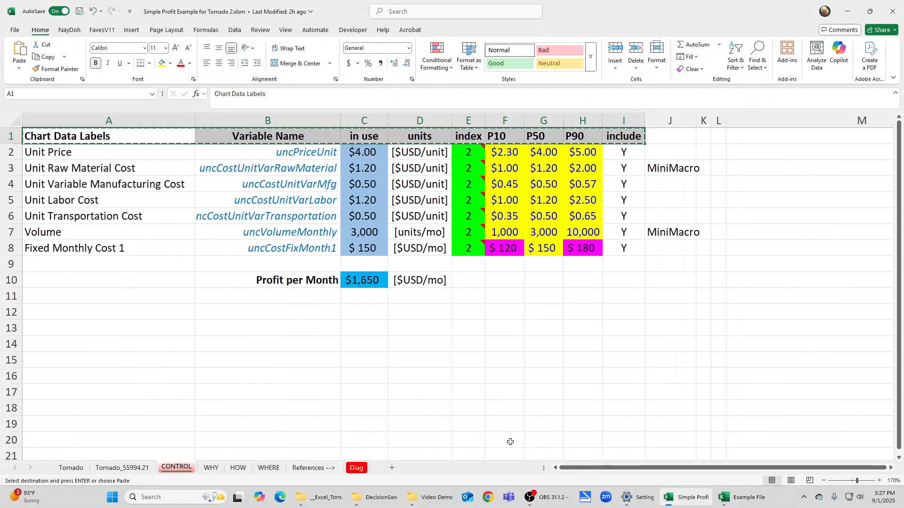
left_click_drag(106, 153, 105, 247)
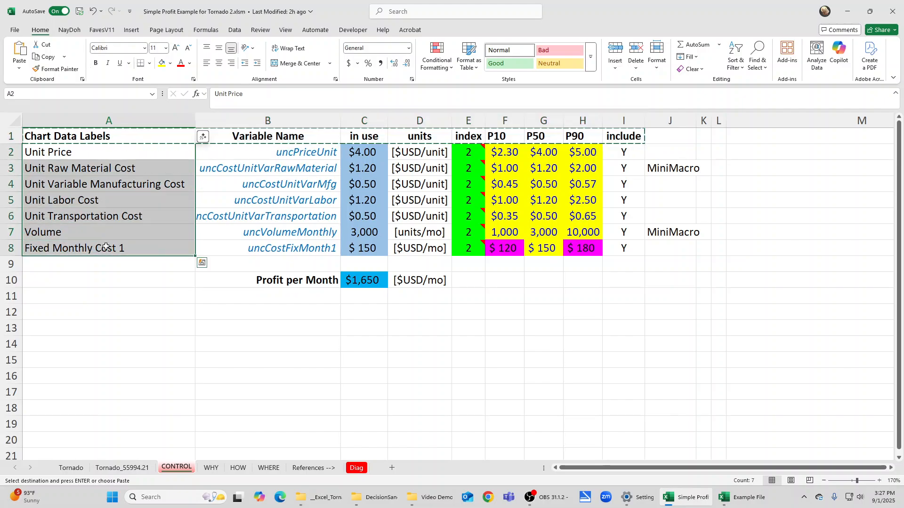
key("ctrl+c")
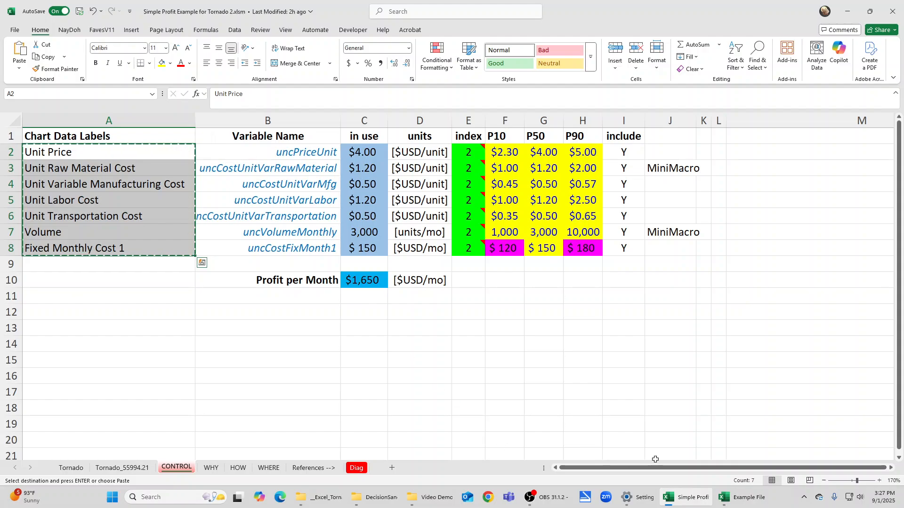
left_click(740, 497)
left_click(41, 156)
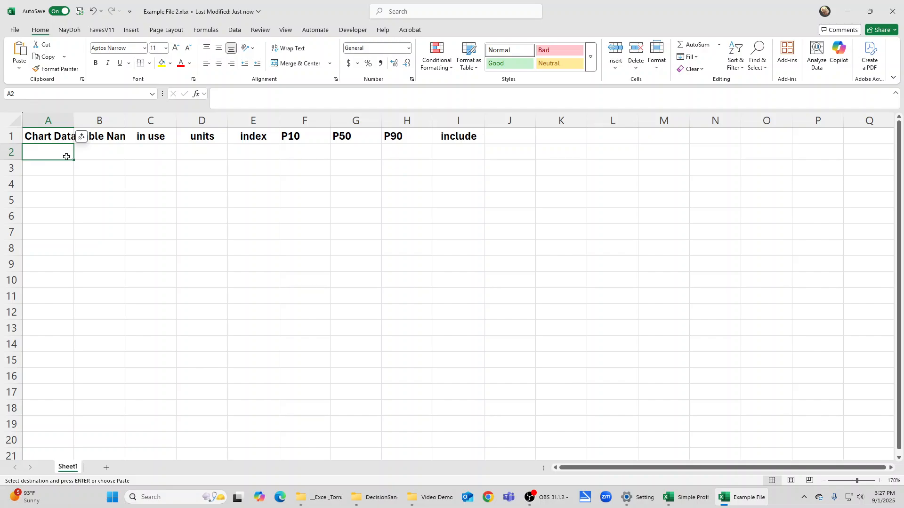
key("ctrl+v")
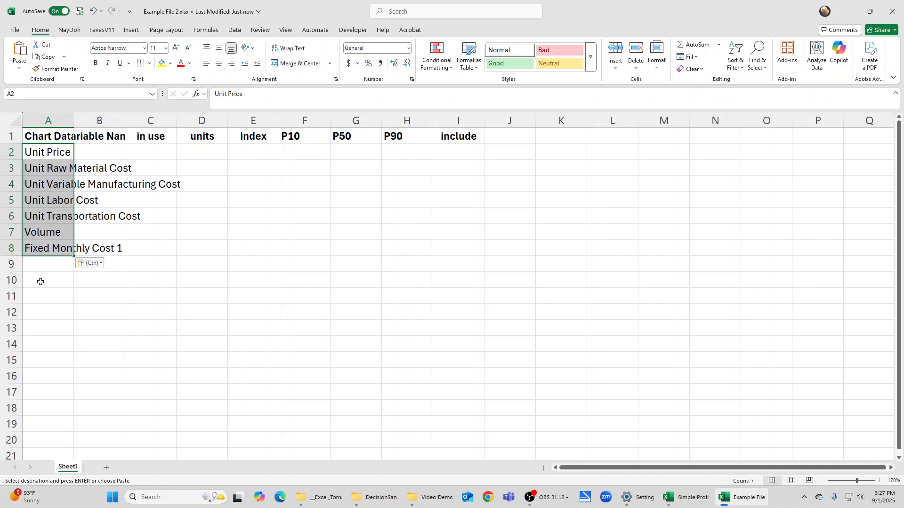
double_click(73, 124)
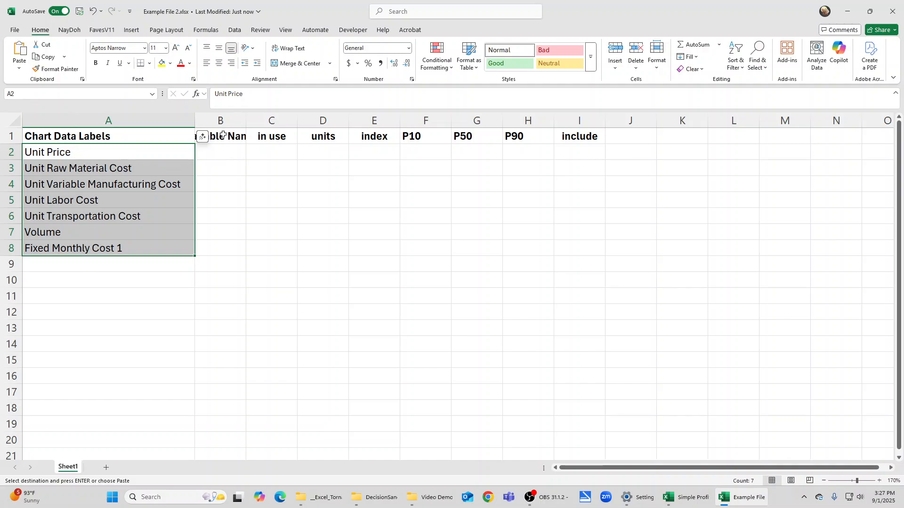
left_click_drag(245, 121, 289, 119)
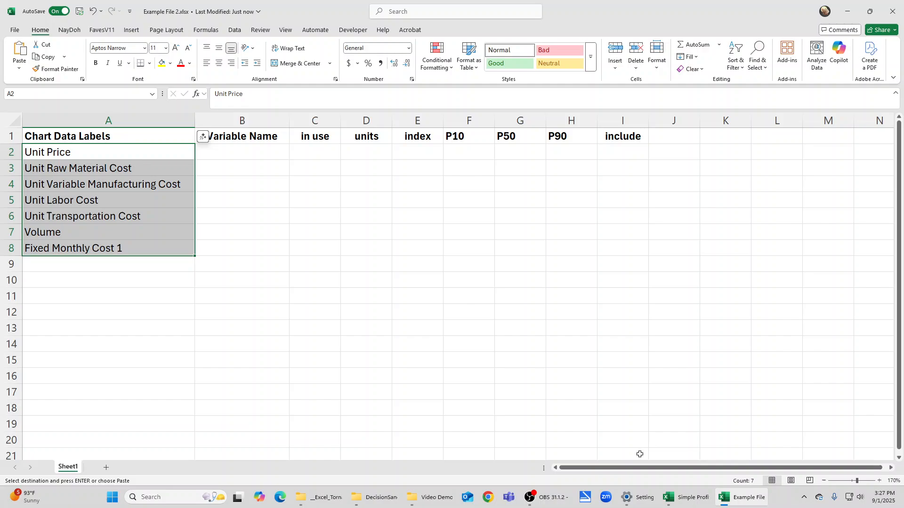
- Copy the variable names B2:B8 from the CONTROL sheet to cell B2 in Example File 2
left_click(702, 499)
left_click_drag(295, 152, 306, 249)
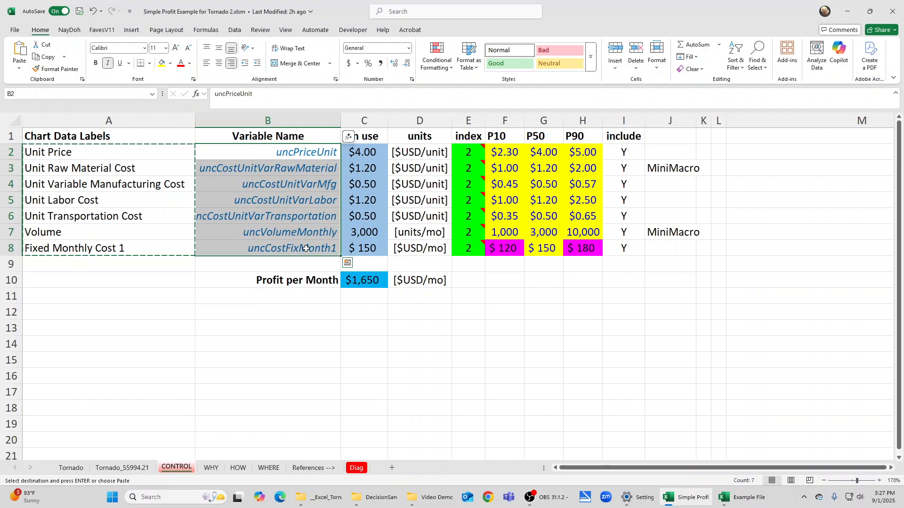
key("ctrl+c")
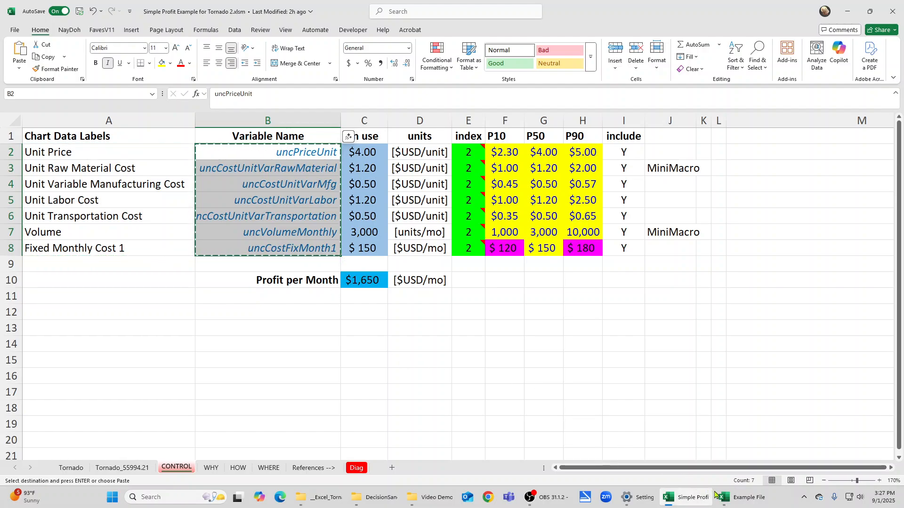
left_click(715, 494)
left_click(249, 148)
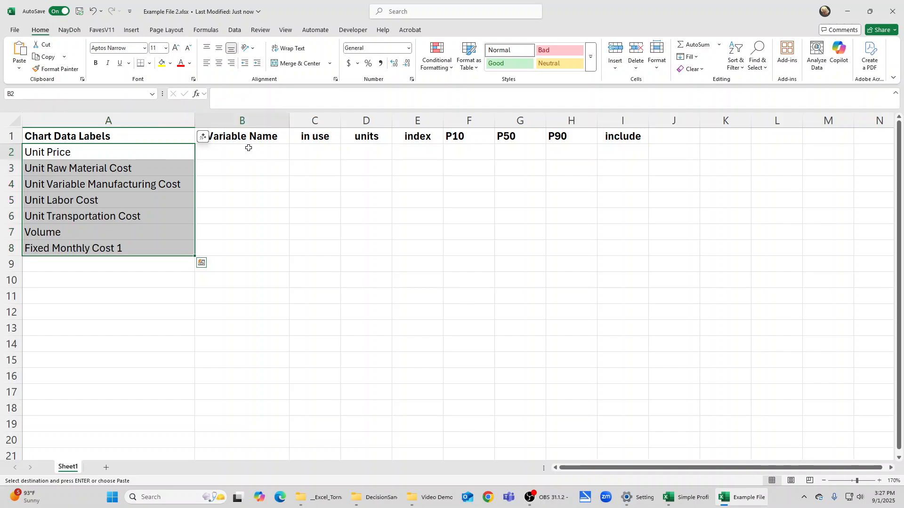
key("ctrl+v")
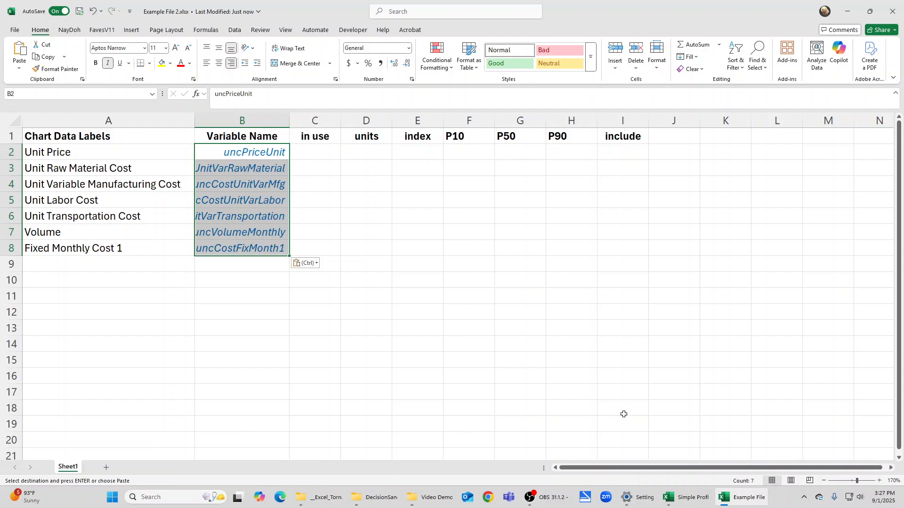
- Copy the Unit Price INDEX formula from C2 on the CONTROL sheet into C2:C8 of Example File 2
left_click(682, 497)
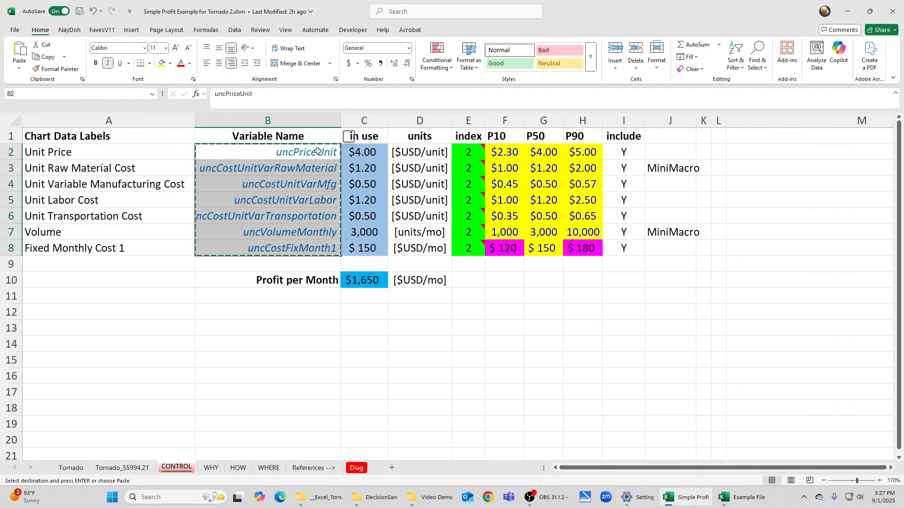
left_click(357, 157)
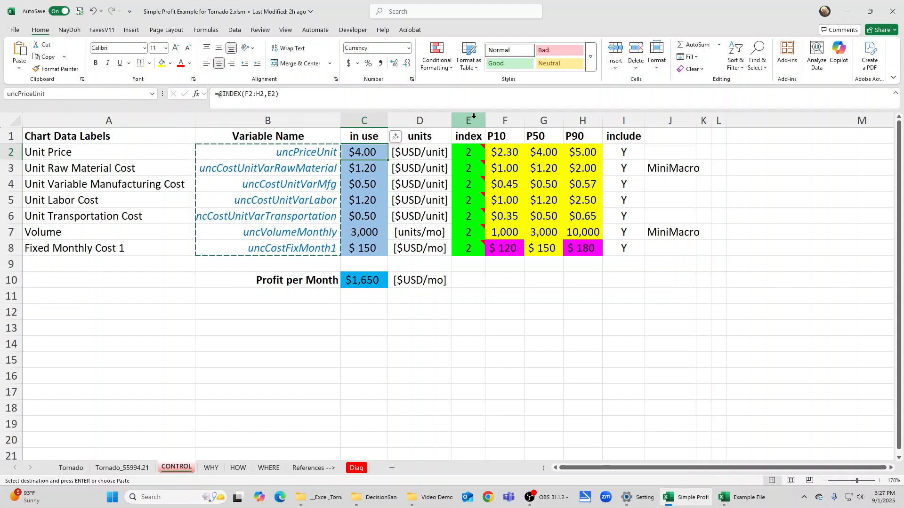
key("ctrl+c")
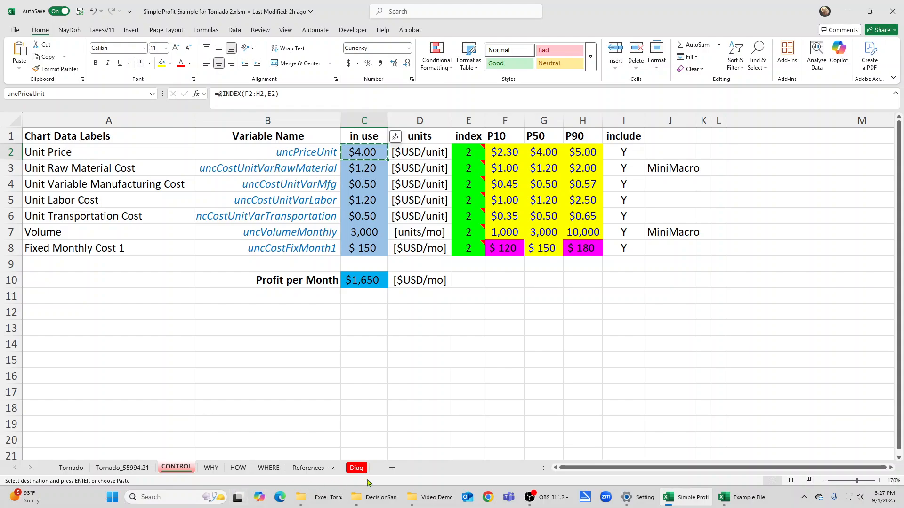
left_click(735, 503)
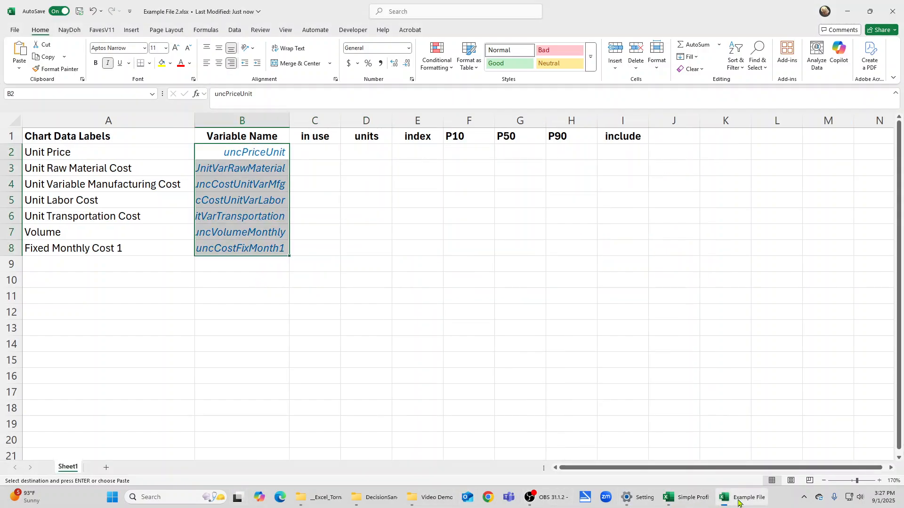
left_click(317, 152)
left_click_drag(322, 170, 316, 241)
key("ctrl+v")
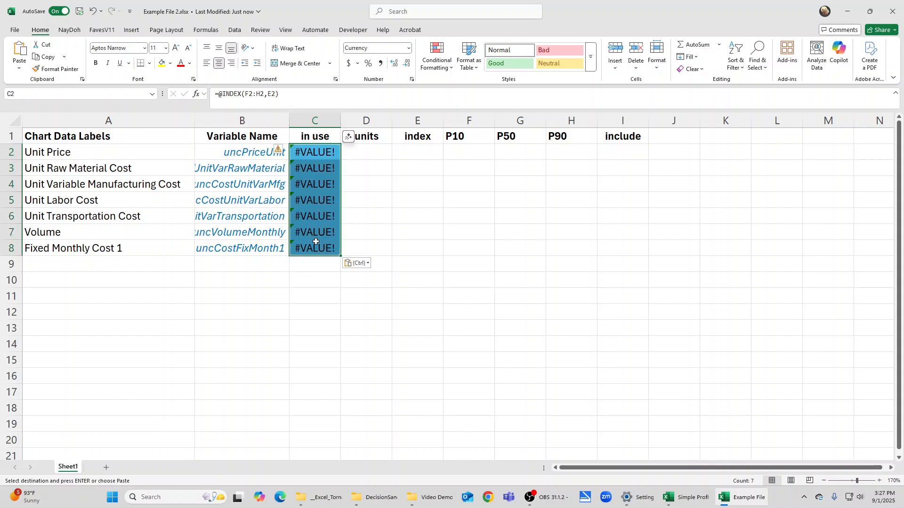
key("Return")
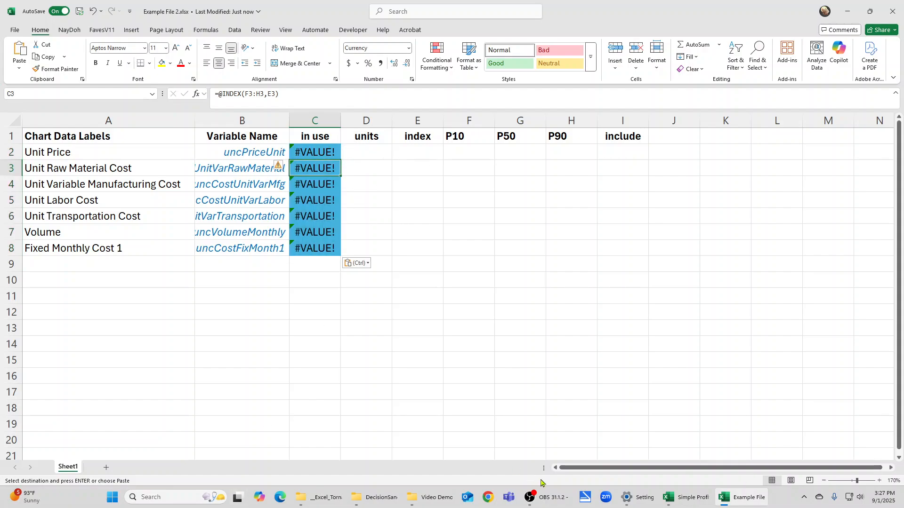
- Copy the units and index columns D2:E8 from the CONTROL sheet to D2 in Example File 2
left_click(696, 499)
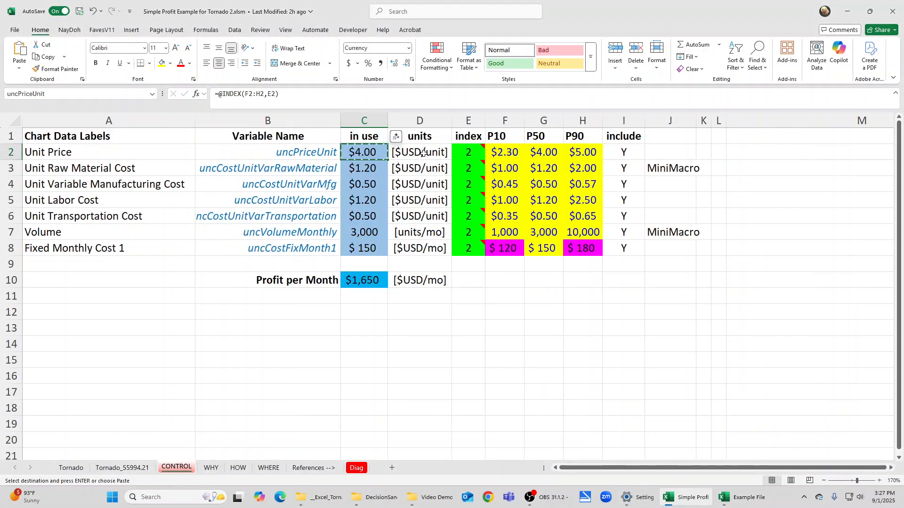
left_click_drag(418, 152, 468, 249)
key("ctrl+c")
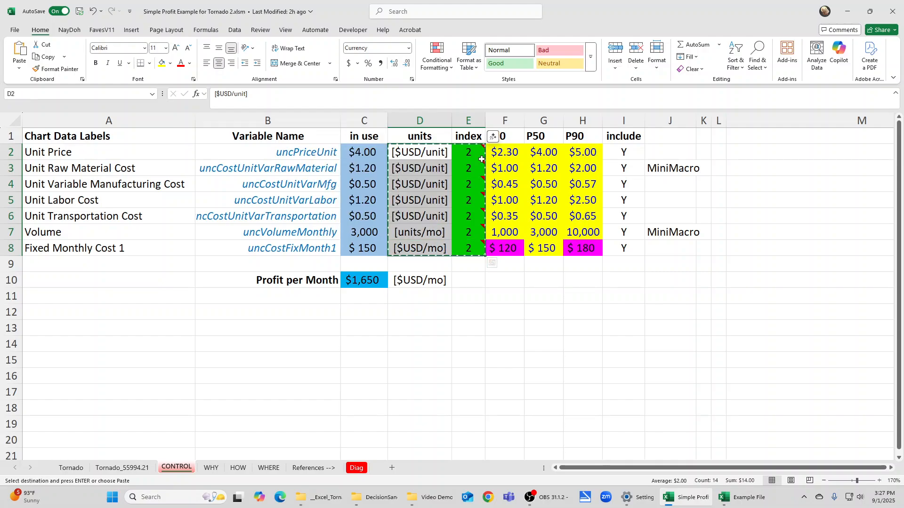
left_click(727, 497)
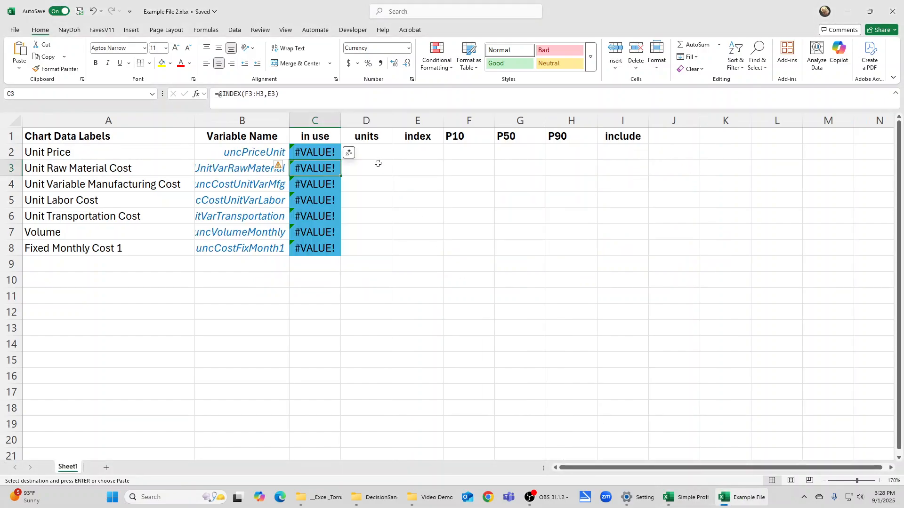
left_click(370, 153)
key("ctrl+v")
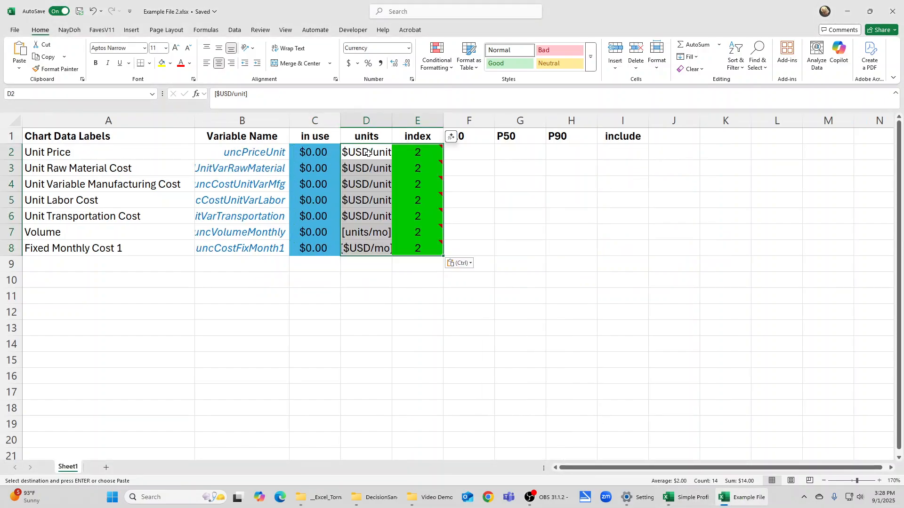
- Compare the Unit Price row's P10, P50 and P90 input values on the CONTROL sheet
left_click(466, 151)
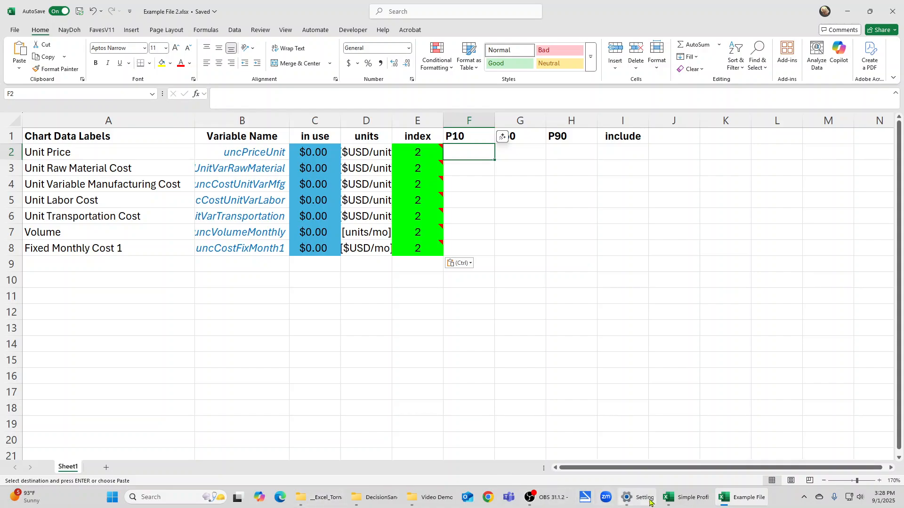
left_click(674, 503)
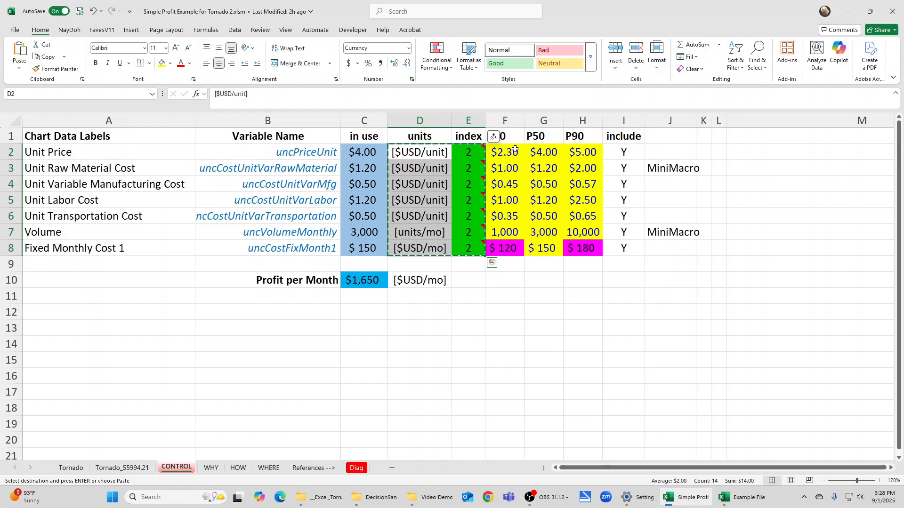
left_click(510, 151)
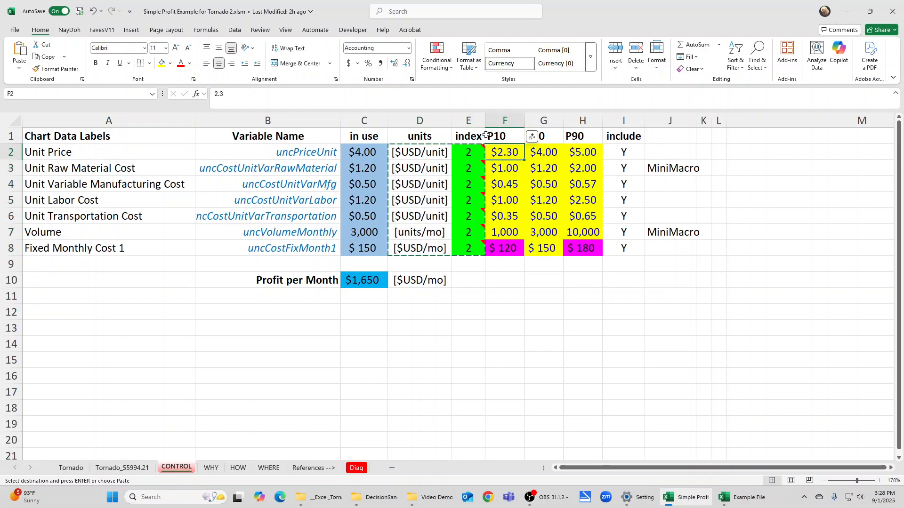
left_click(536, 155)
left_click(582, 152)
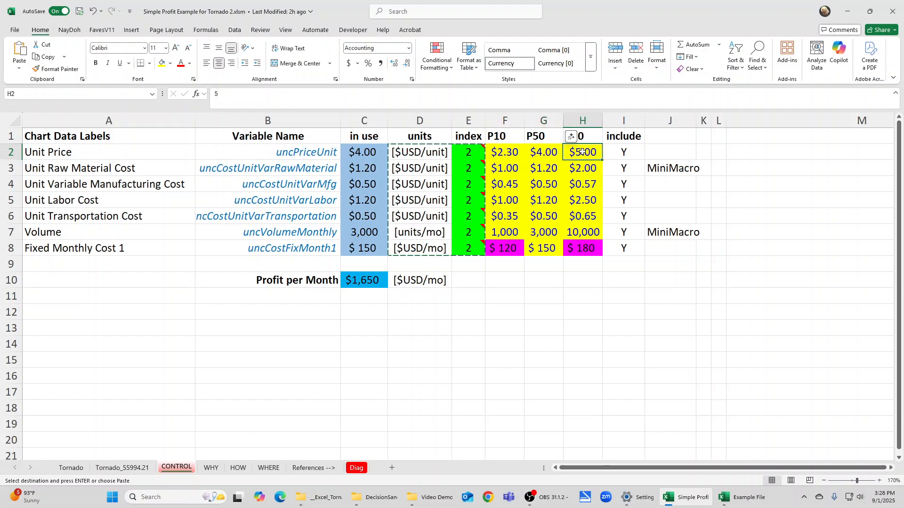
left_click(501, 154)
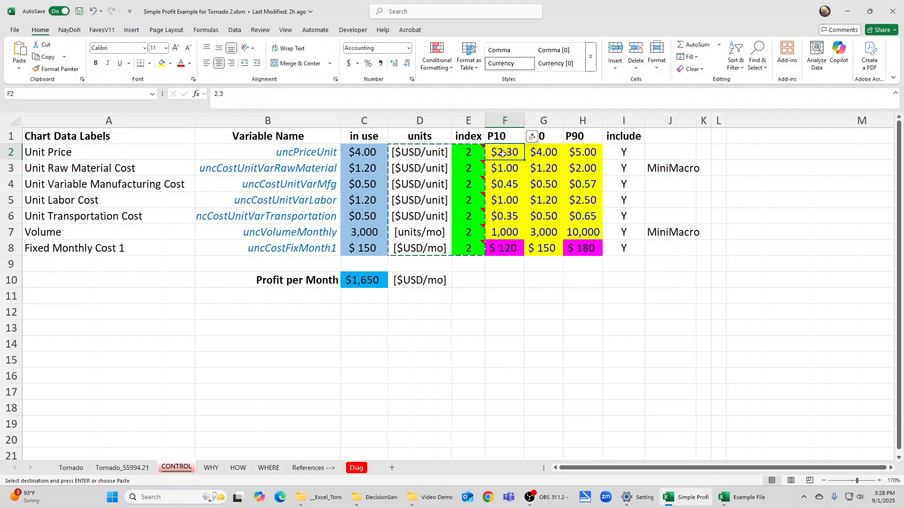
left_click(580, 154)
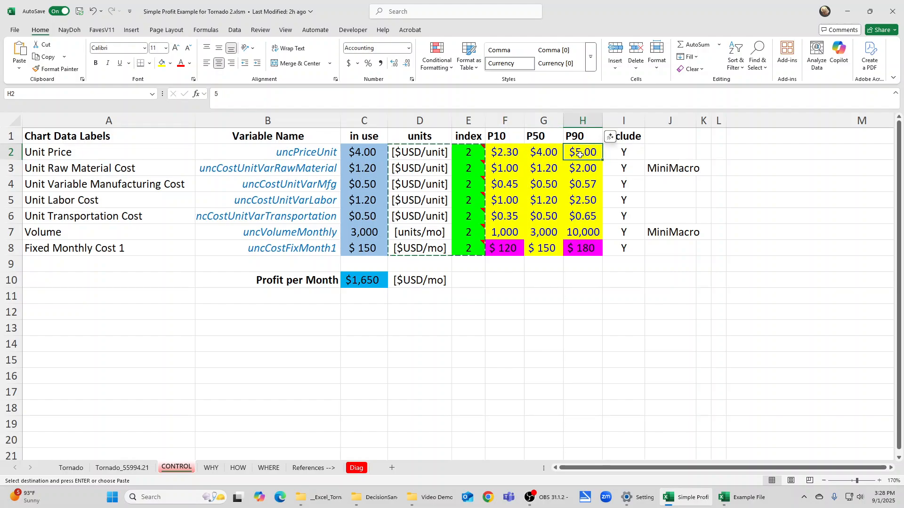
left_click(553, 152)
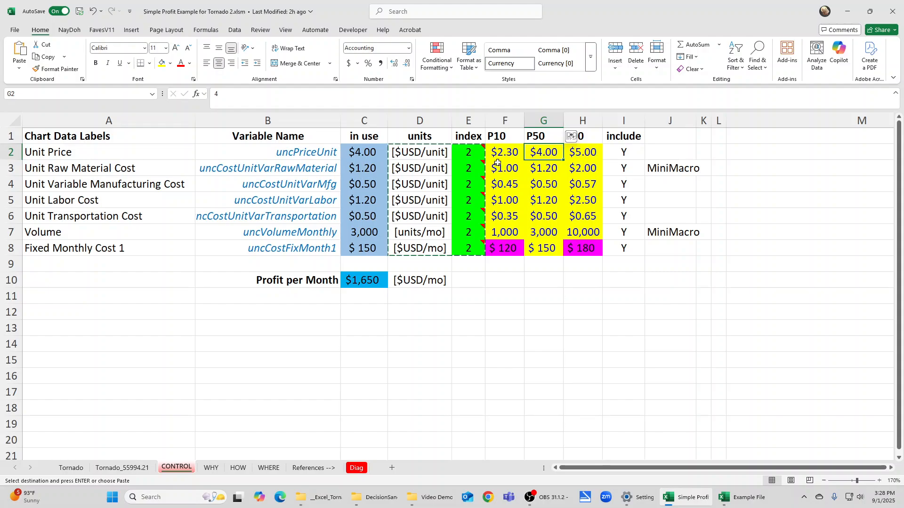
- Copy the P10, P50 and P90 values F2:H8 from CONTROL to F2 in Example File 2 and autofit columns A to H
left_click_drag(503, 154, 569, 246)
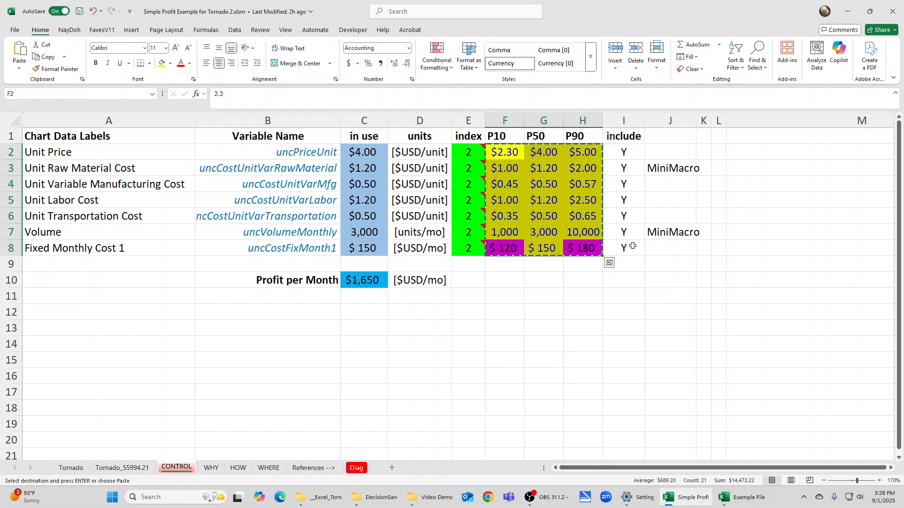
left_click(511, 250)
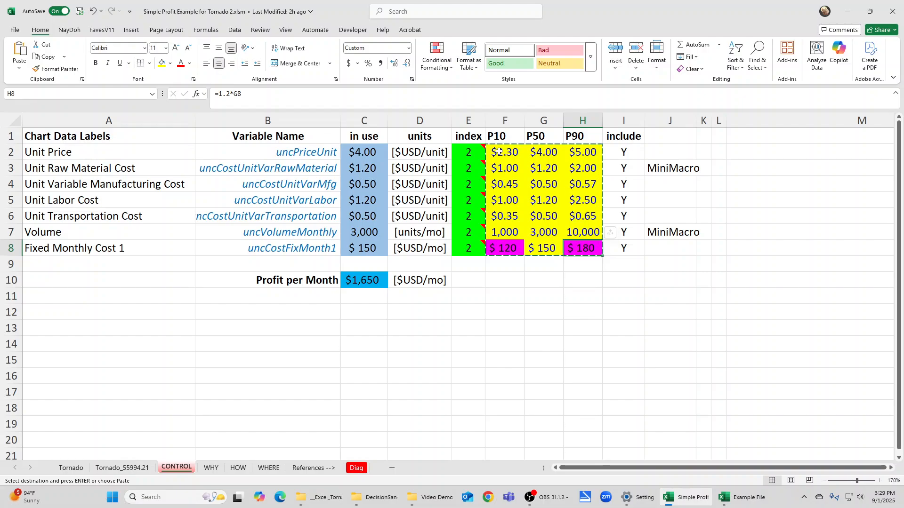
left_click_drag(499, 151, 572, 245)
key("ctrl+v")
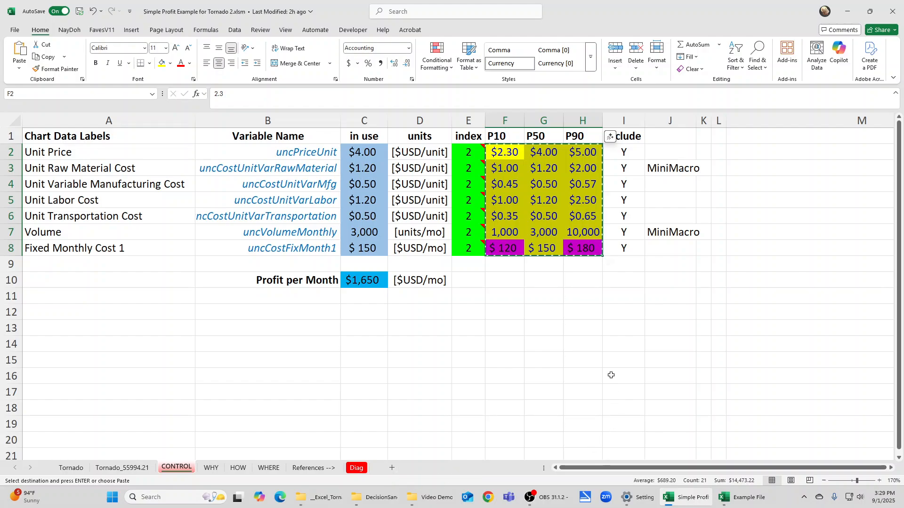
left_click(741, 497)
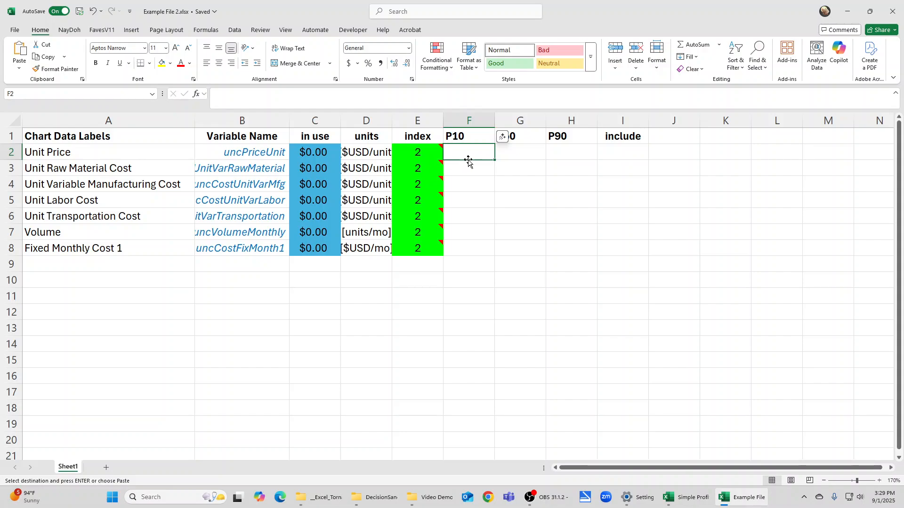
key("ctrl+v")
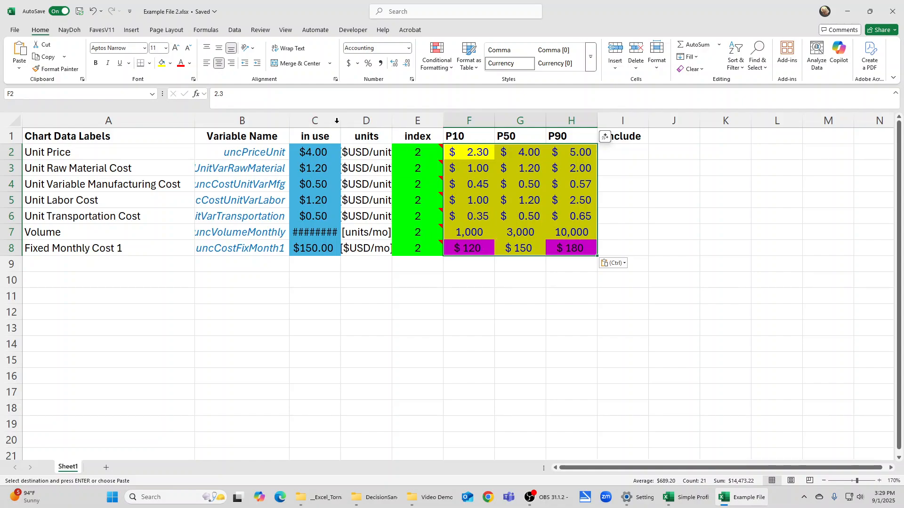
left_click_drag(109, 121, 589, 120)
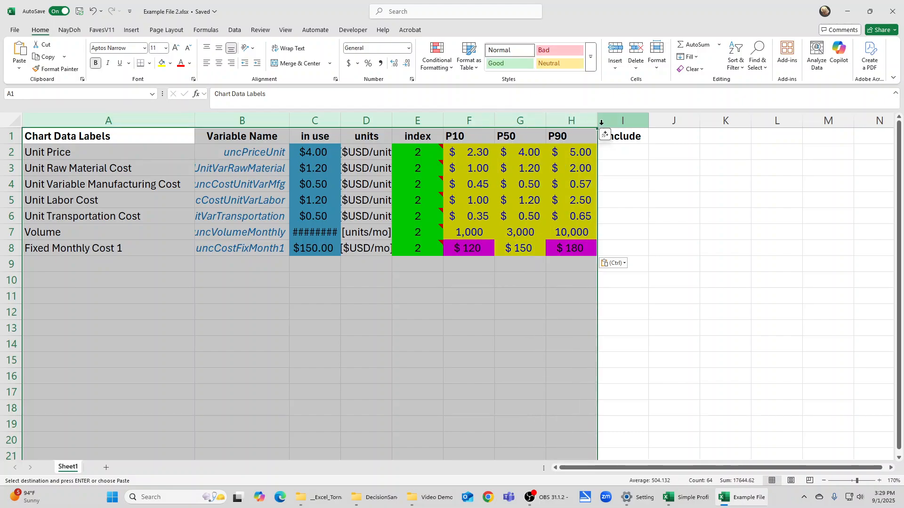
double_click(597, 121)
- Copy the include flags I2:I8 from the CONTROL sheet to I2 in Example File 2
left_click(669, 156)
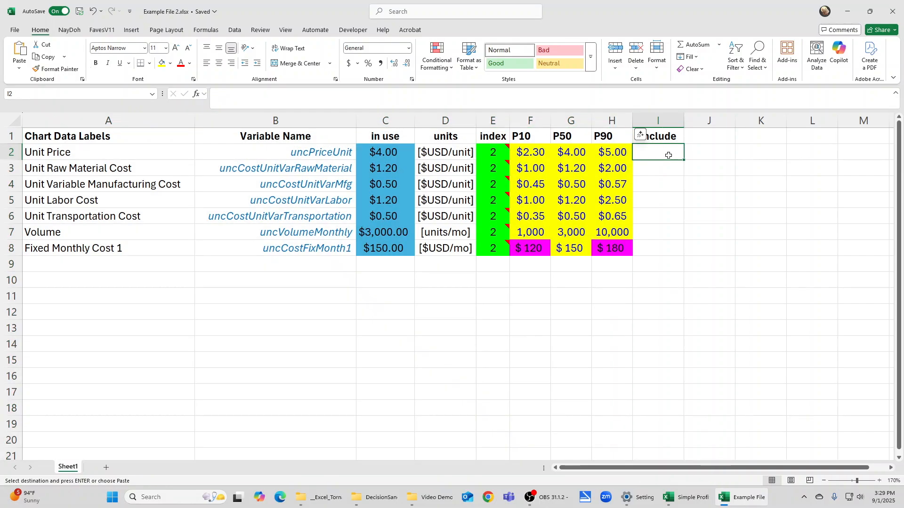
left_click(697, 495)
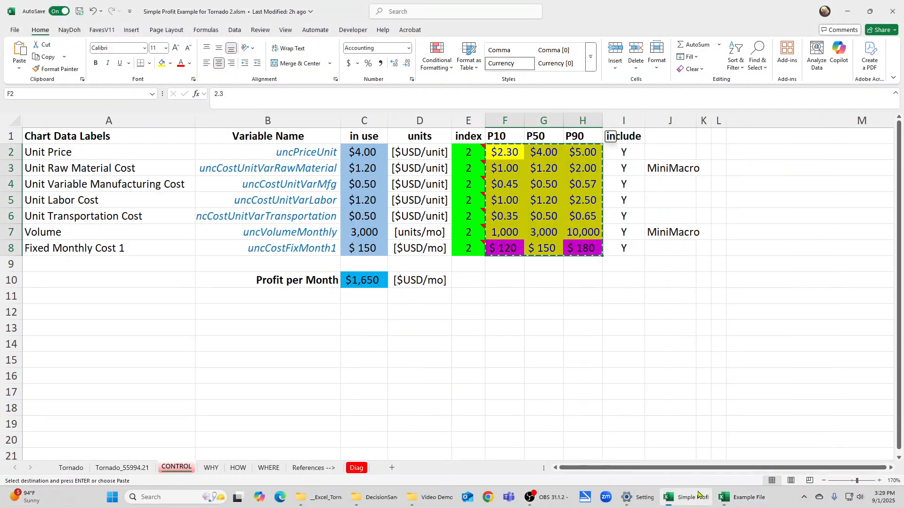
left_click_drag(623, 152, 624, 248)
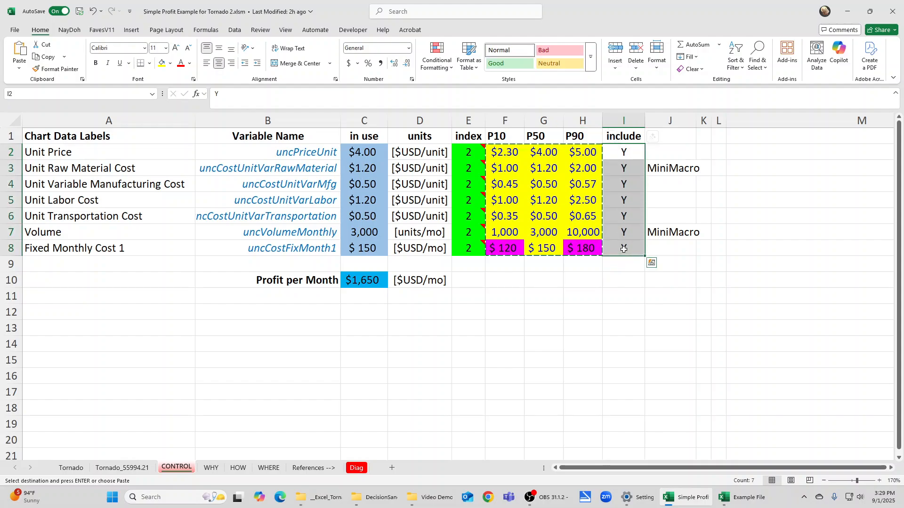
key("ctrl+c")
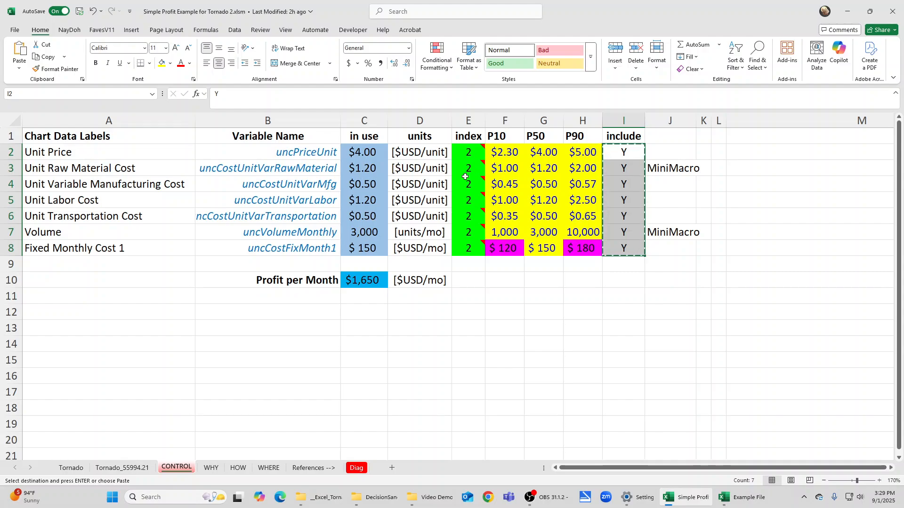
mouse_move(465, 177)
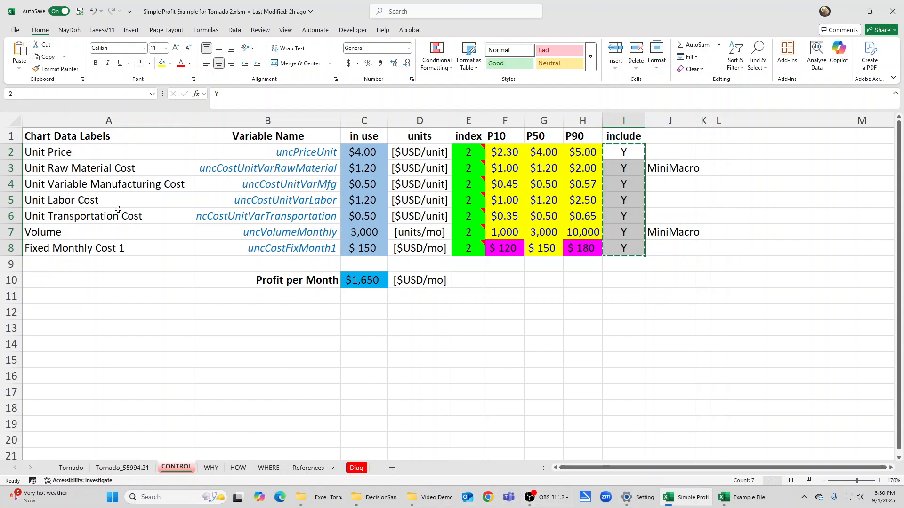
left_click(734, 497)
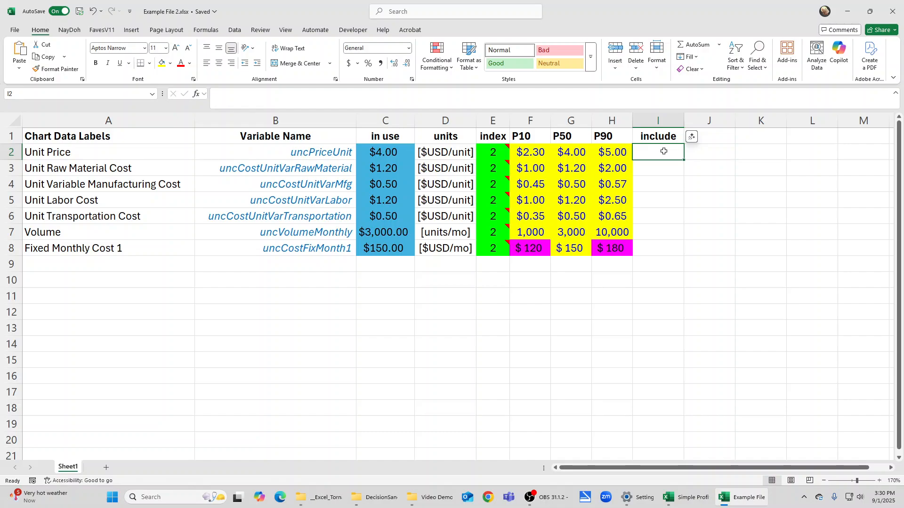
key("ctrl+v")
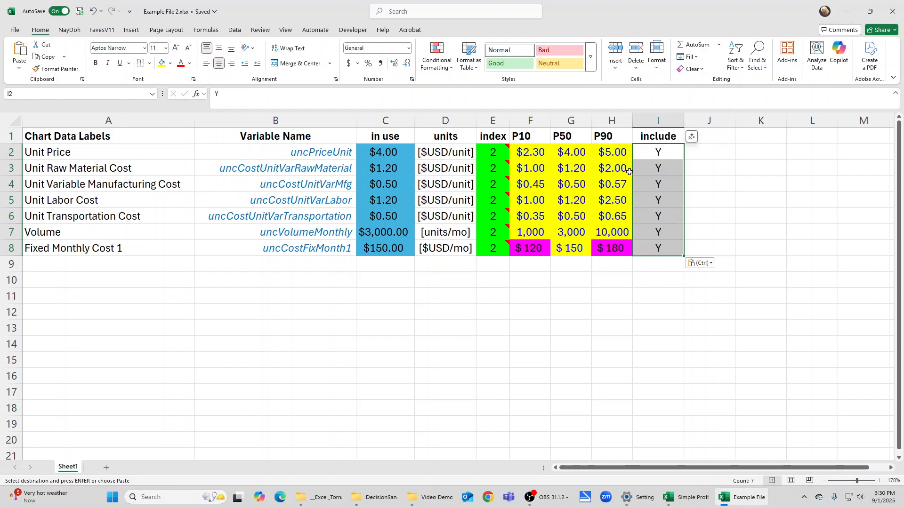
left_click(661, 169)
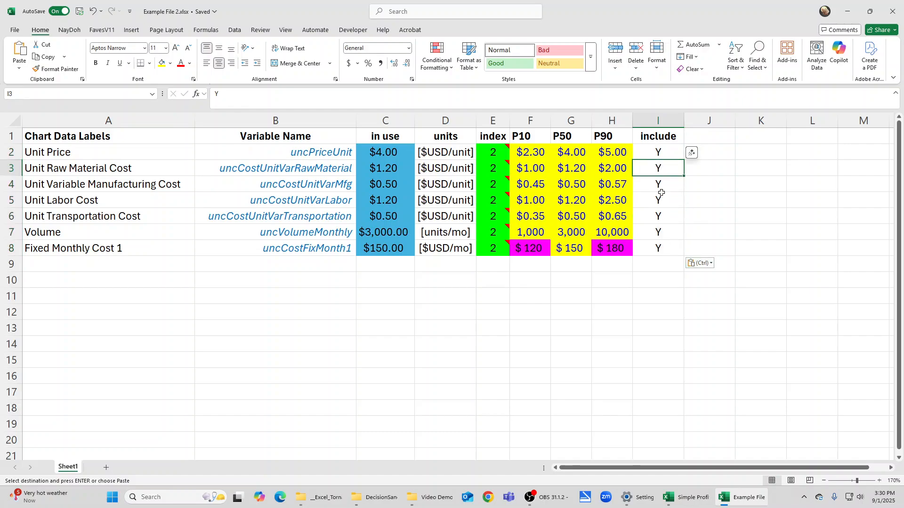
- Fill the in-use cells C2:C8 with a pale blue theme colour
left_click(379, 283)
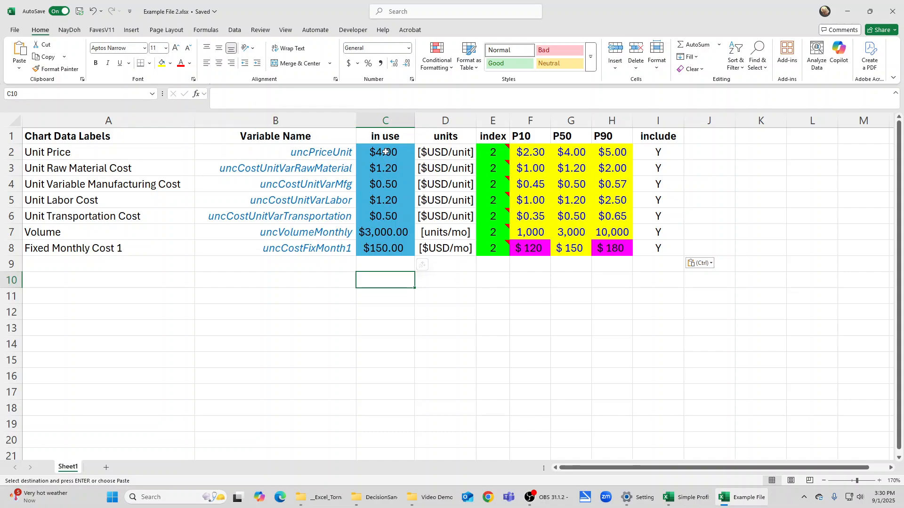
left_click_drag(385, 153, 393, 242)
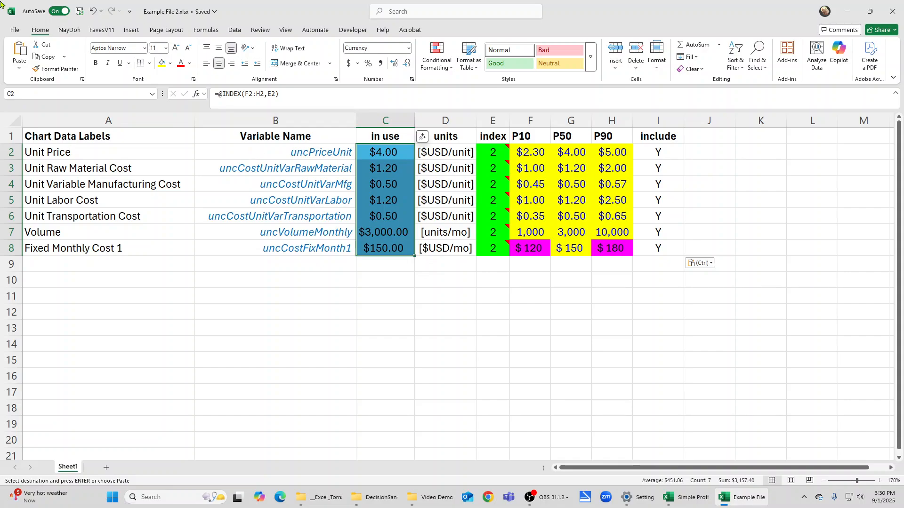
left_click(170, 63)
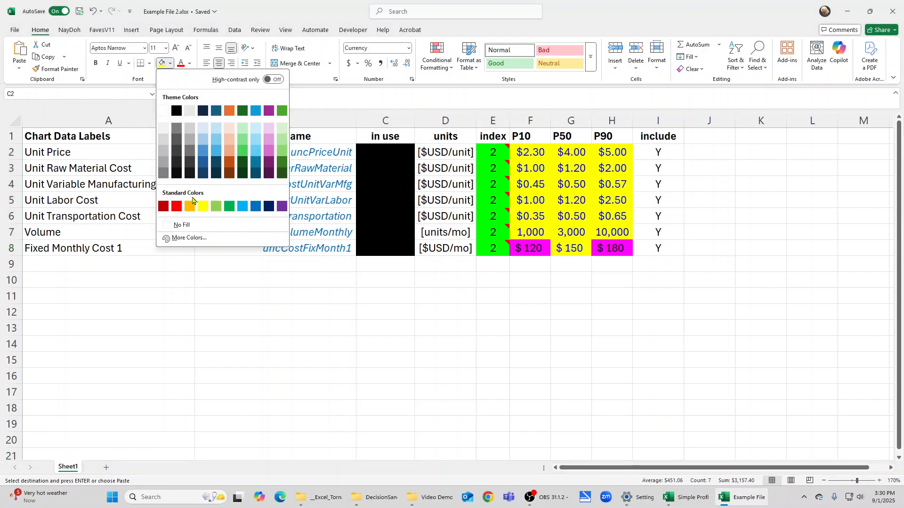
left_click(202, 127)
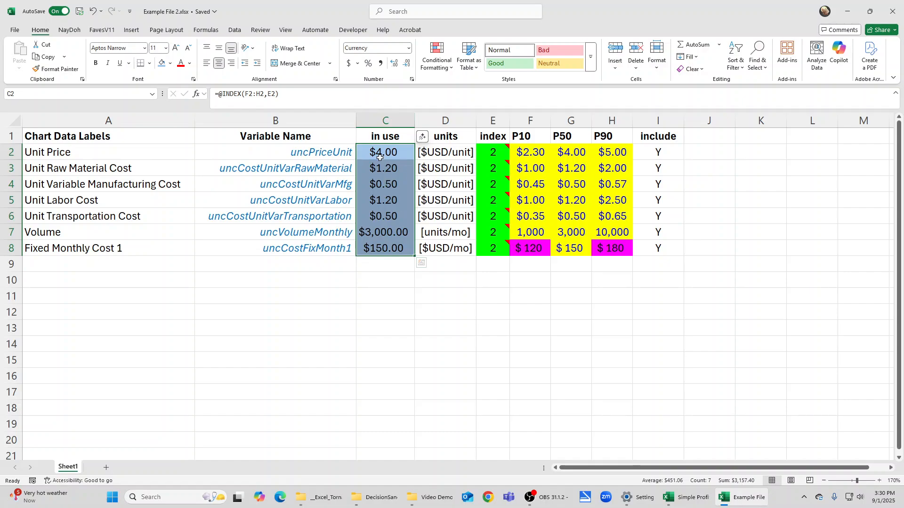
- Fill the result cell C10 with the standard Light Blue colour
left_click(386, 279)
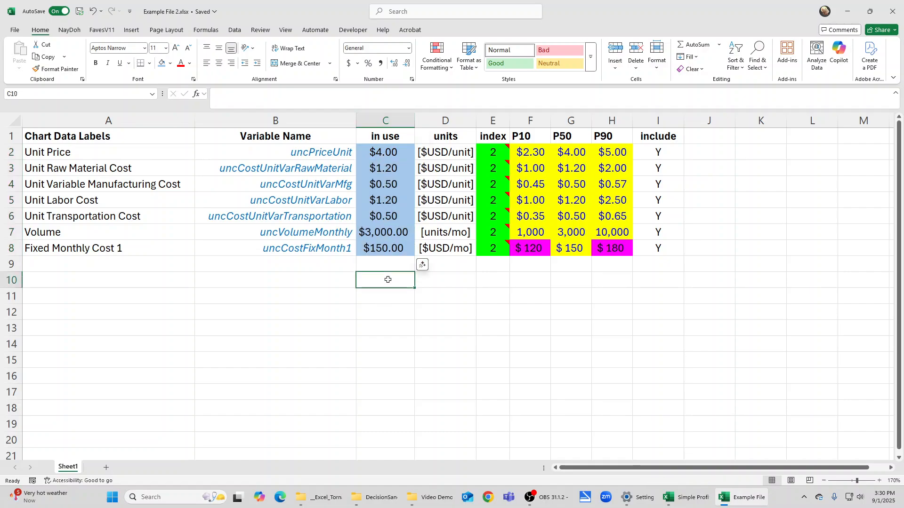
left_click(170, 63)
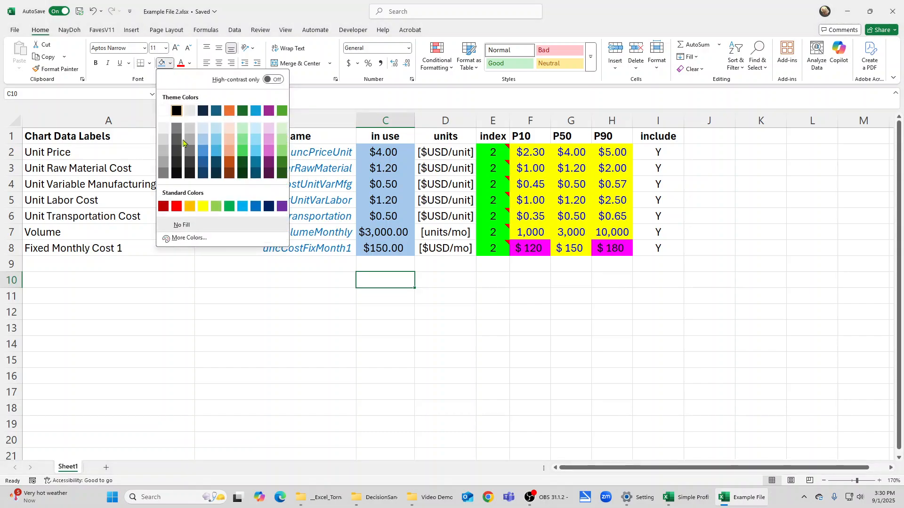
left_click(243, 206)
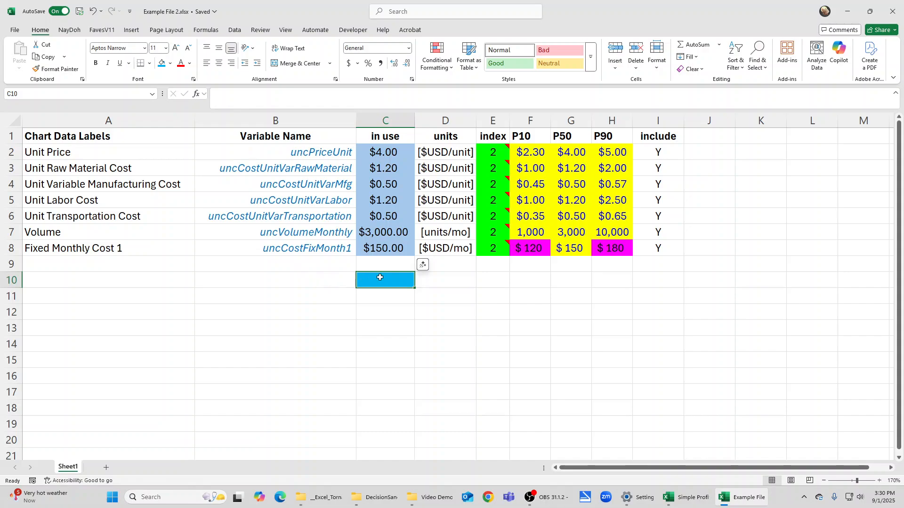
type("=")
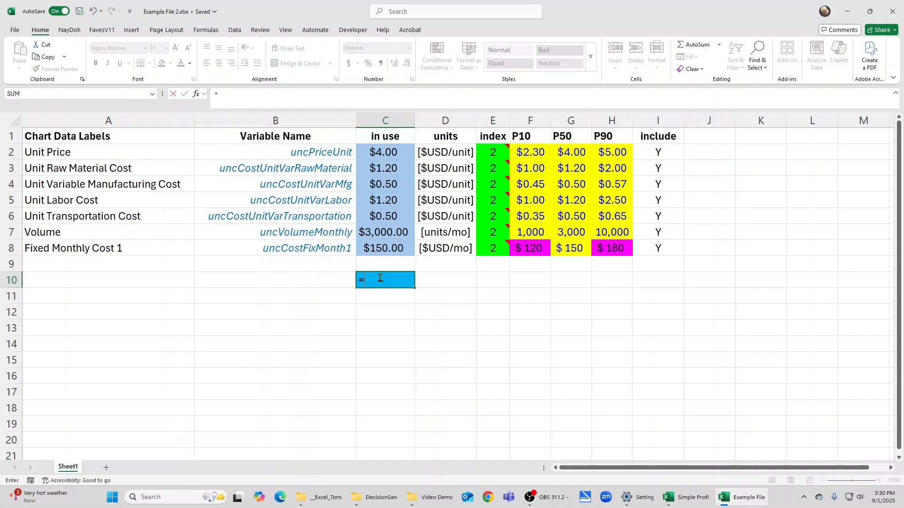
left_click(378, 154)
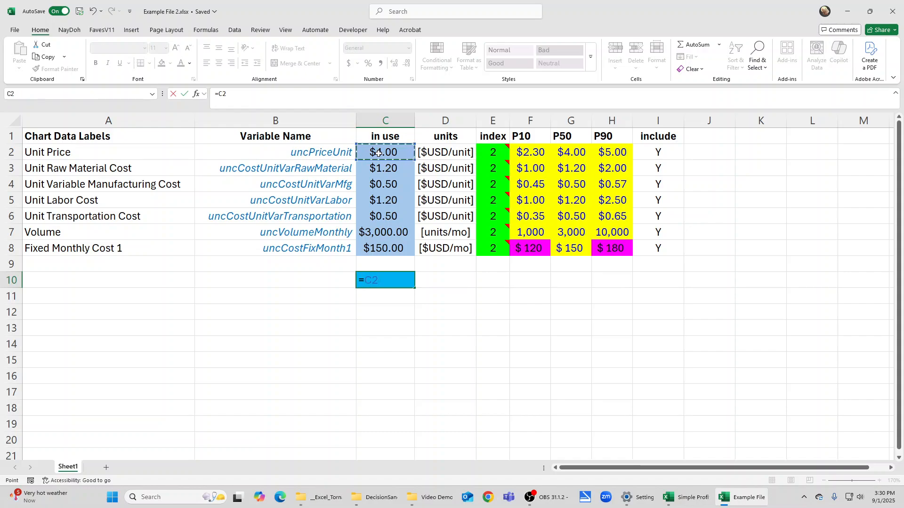
type("-")
left_click(383, 168)
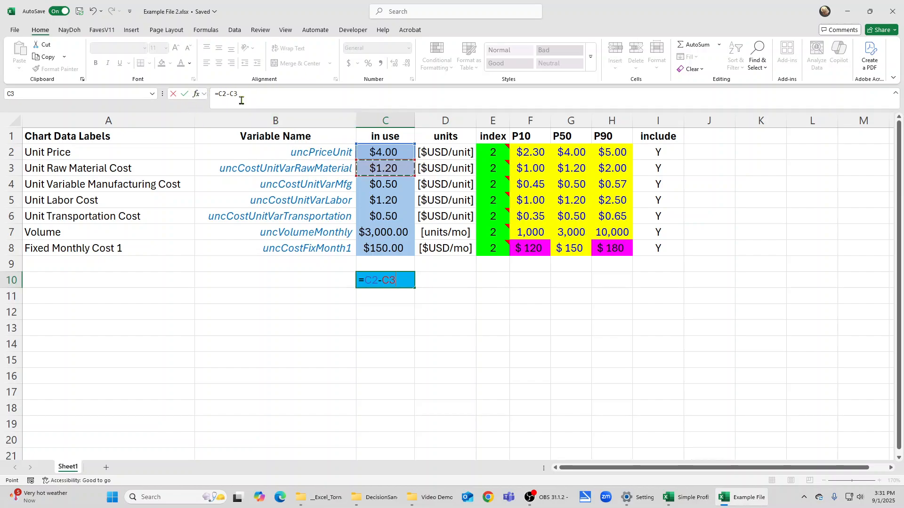
key("Escape")
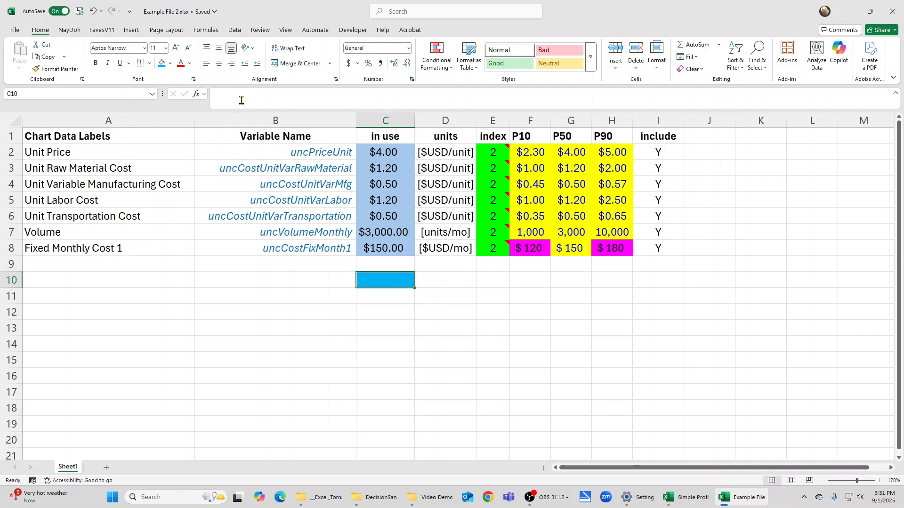
- Create range names for C2:C8 from the variable names in the left column of B2:C8, replacing all existing definitions, and check C2's name
left_click_drag(313, 153, 372, 243)
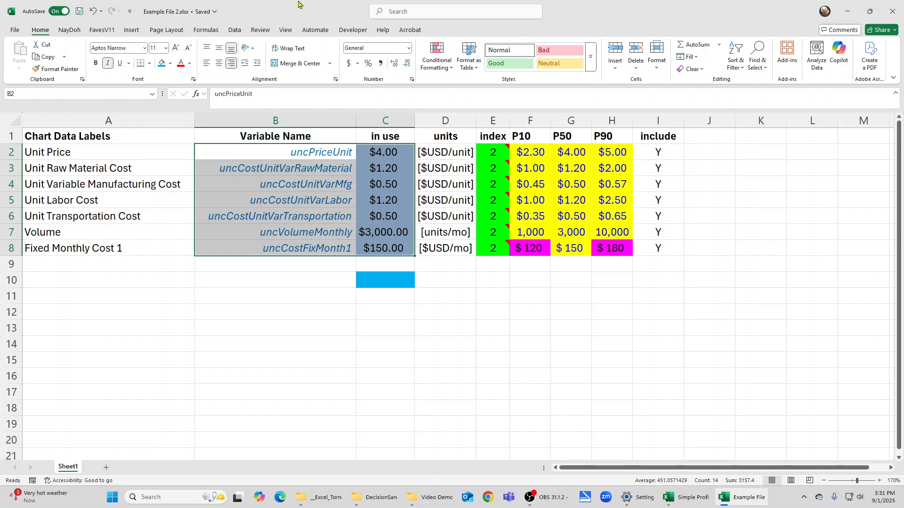
key("alt")
key("i")
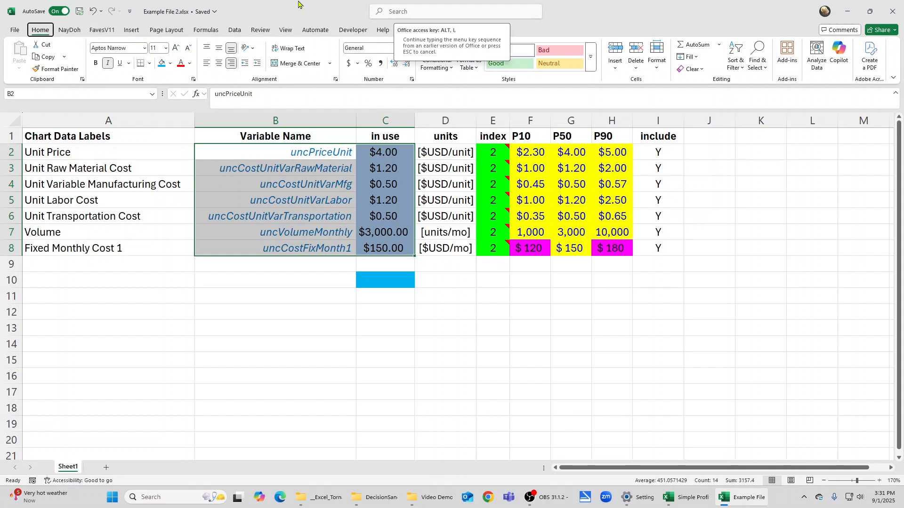
key("c")
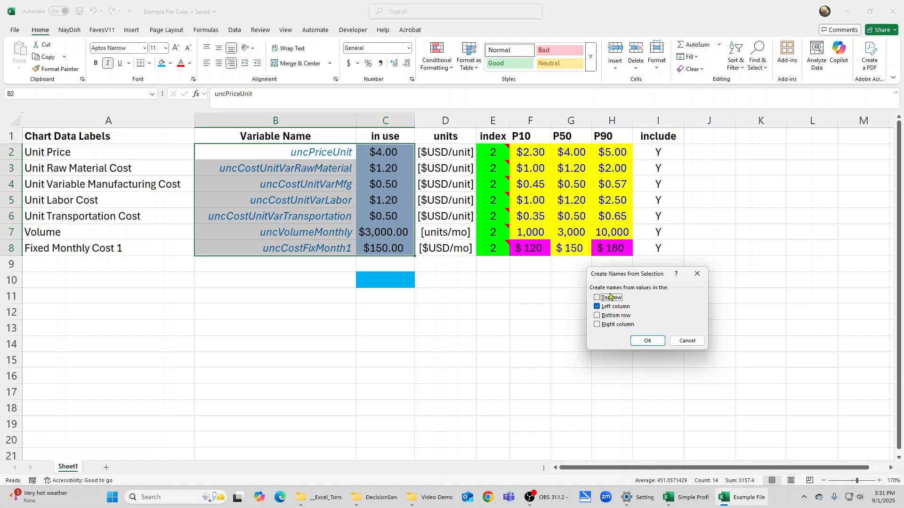
left_click(647, 341)
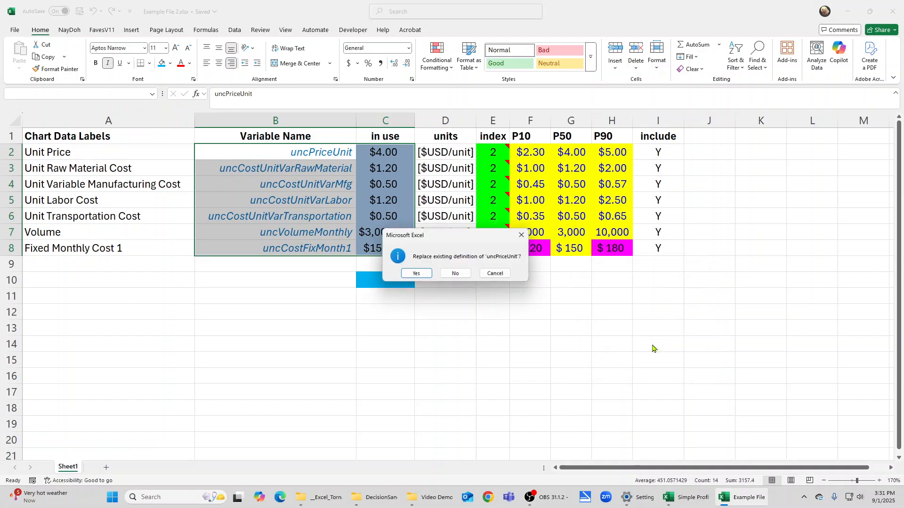
left_click(417, 275)
left_click(417, 274)
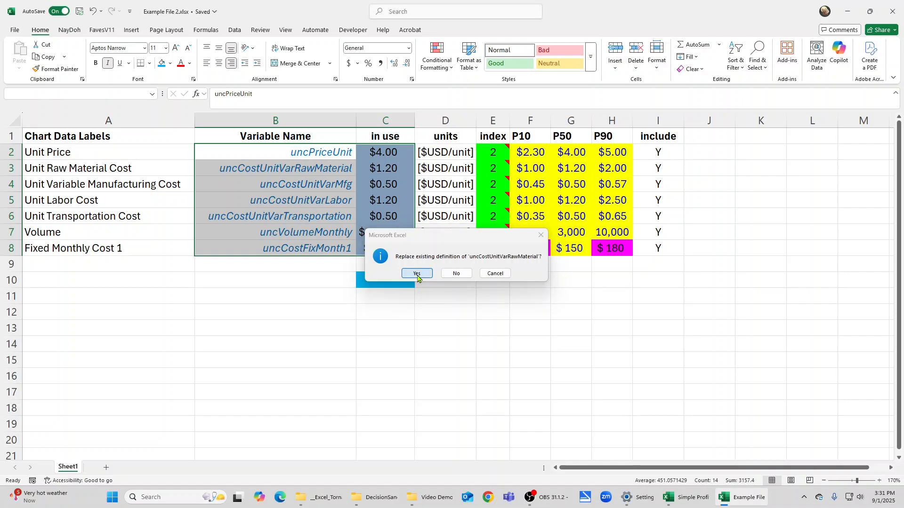
left_click(418, 274)
left_click(417, 275)
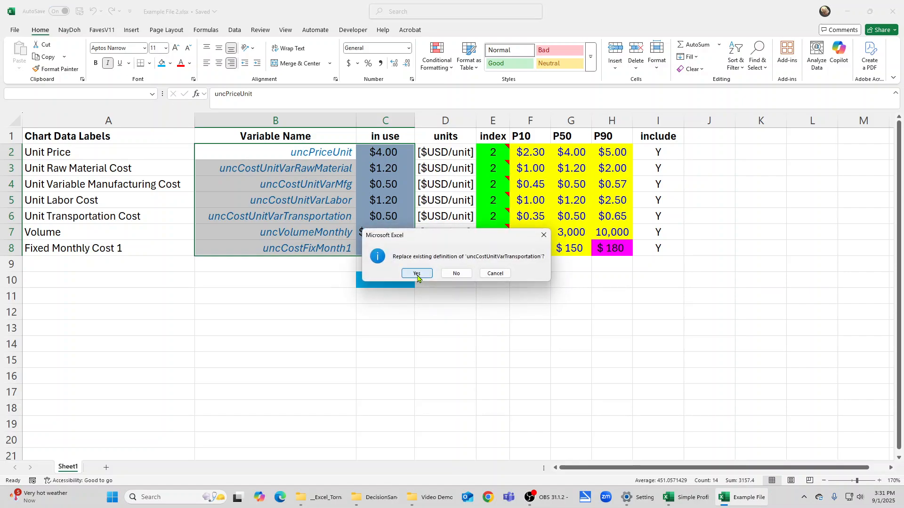
left_click(417, 275)
left_click(417, 275)
left_click(417, 275)
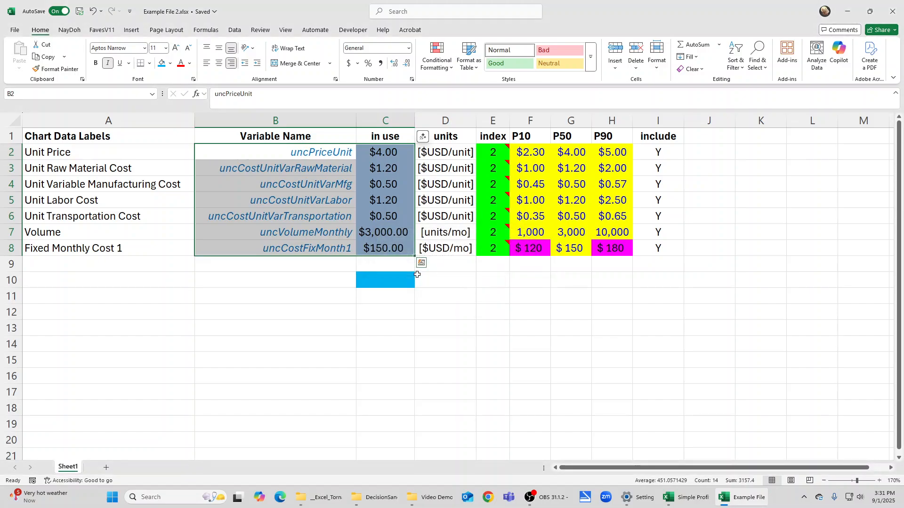
left_click(384, 156)
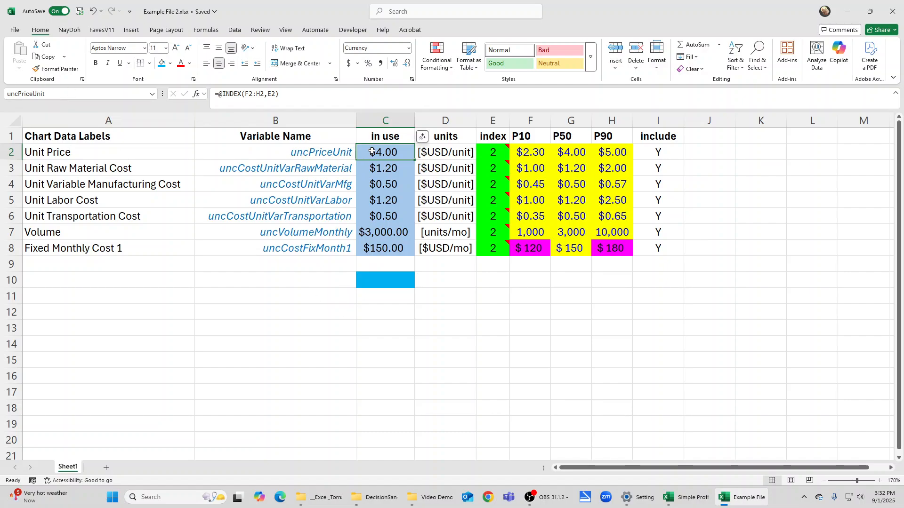
- Begin C10's formula with uncPriceUnit minus the raw material, manufacturing, labor and transportation unit costs, referencing C2 to C6 by range name
left_click(378, 281)
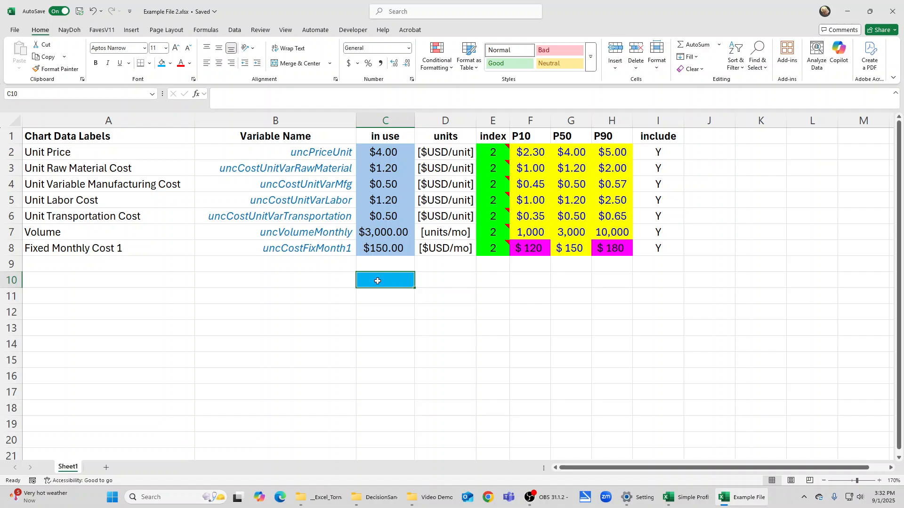
type("=")
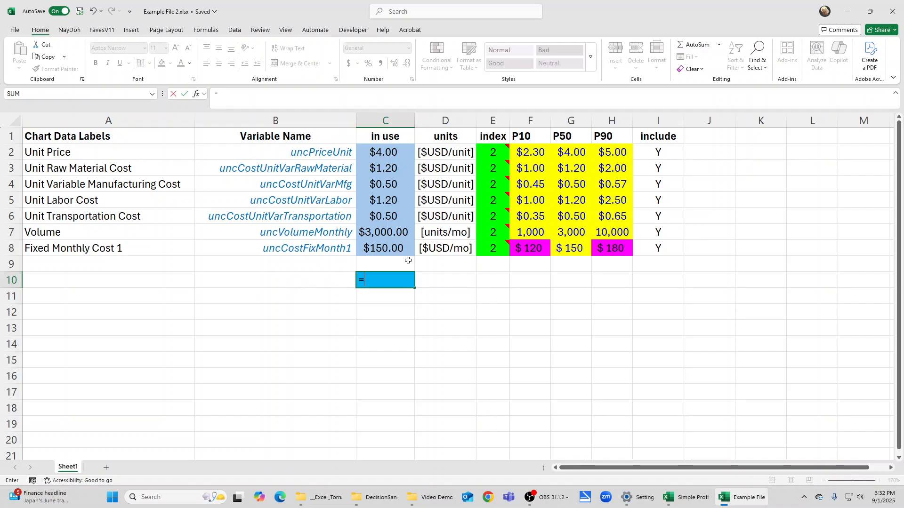
left_click(384, 153)
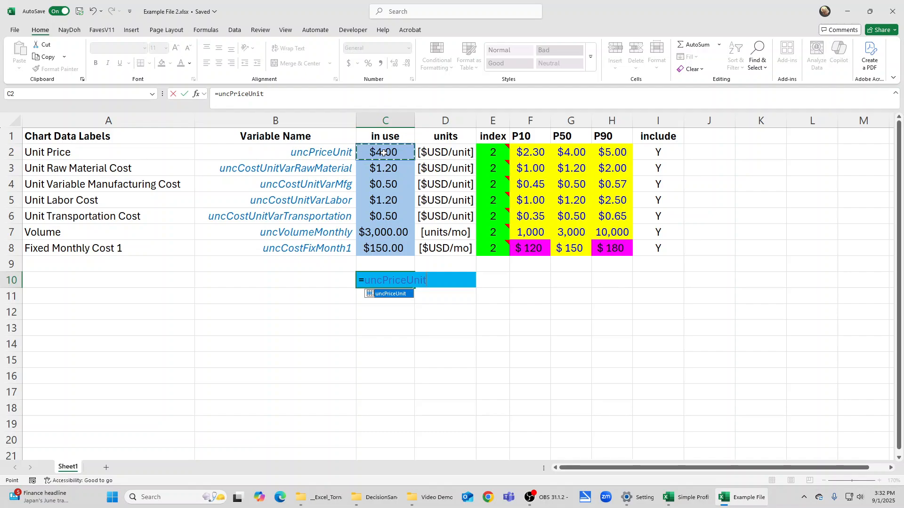
type("-")
left_click(382, 168)
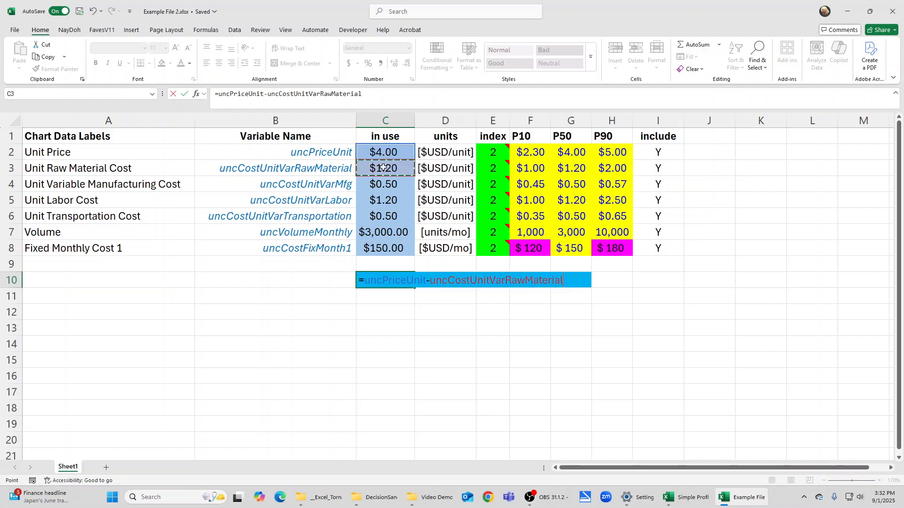
type("-")
left_click(385, 184)
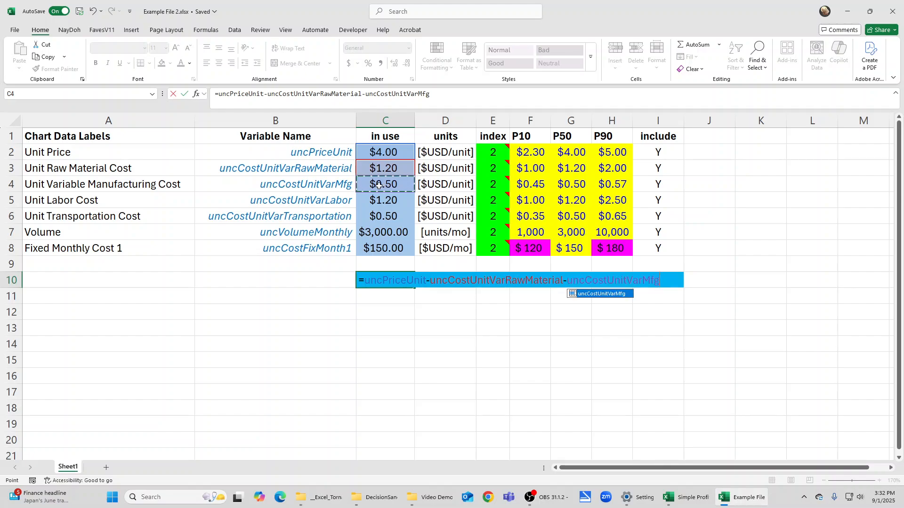
type("-")
left_click(380, 200)
type("-uncCostUnitVarLabor-")
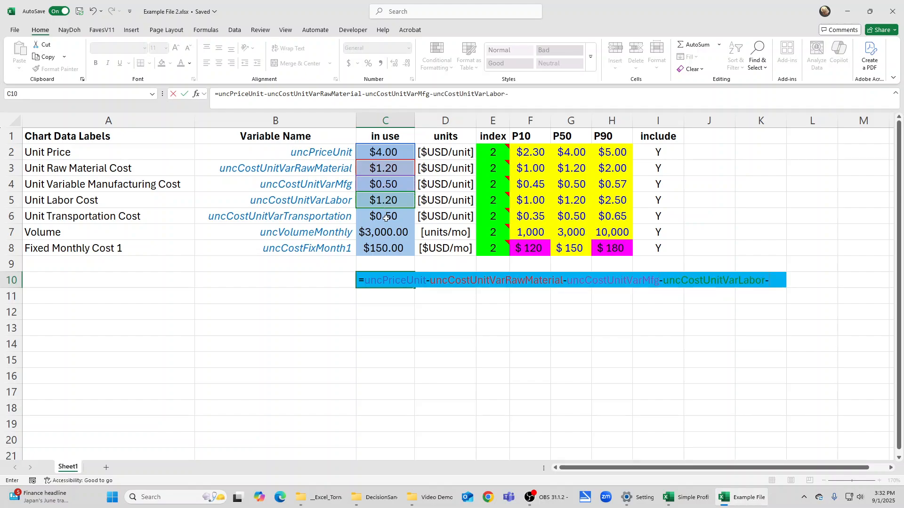
left_click(376, 217)
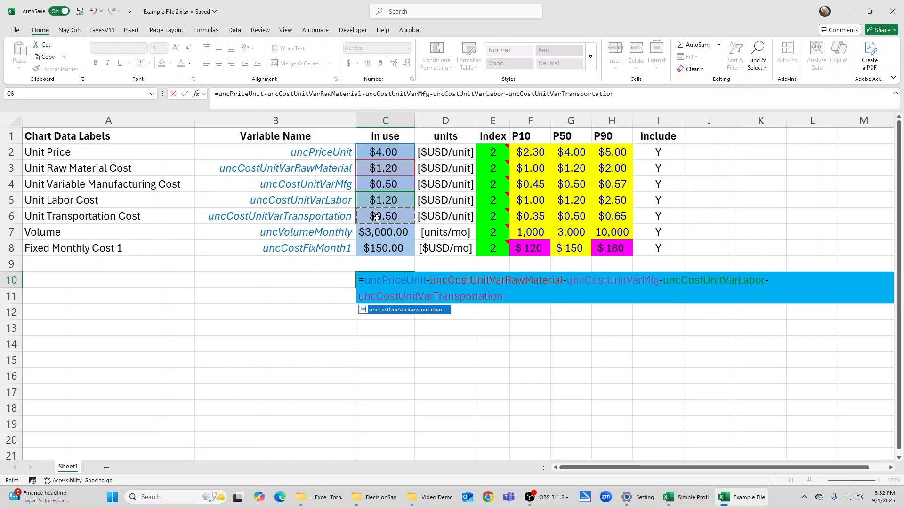
- Complete C10's formula by enclosing the unit margin in parentheses, multiplying it by uncVolumeMonthly and subtracting uncCostFixMonth1
type(")")
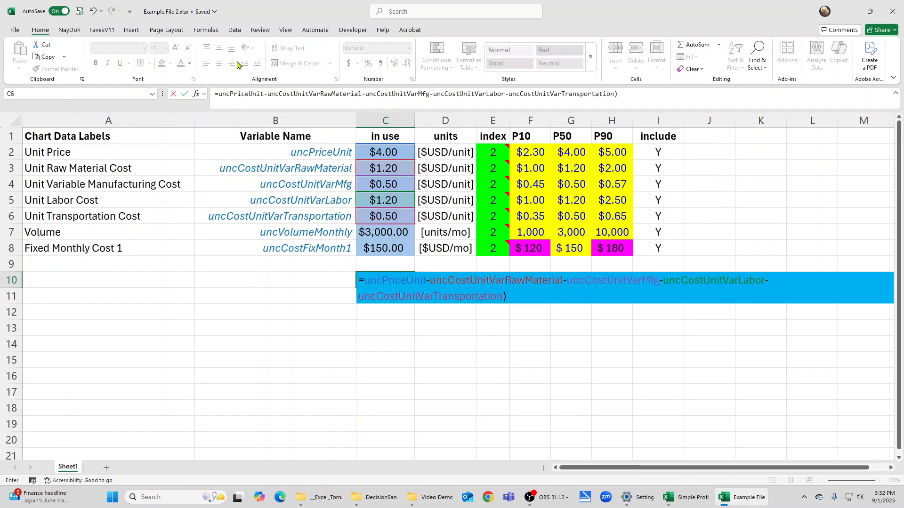
left_click(217, 93)
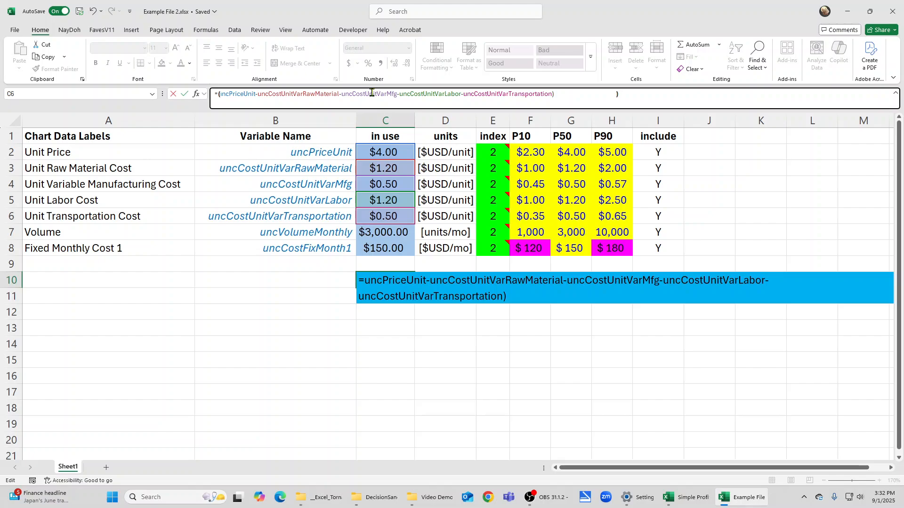
type("(")
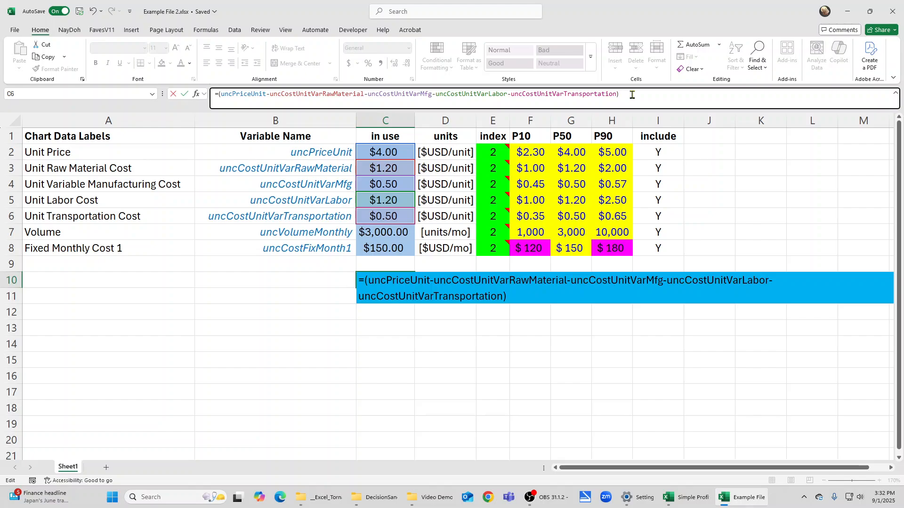
left_click(397, 231)
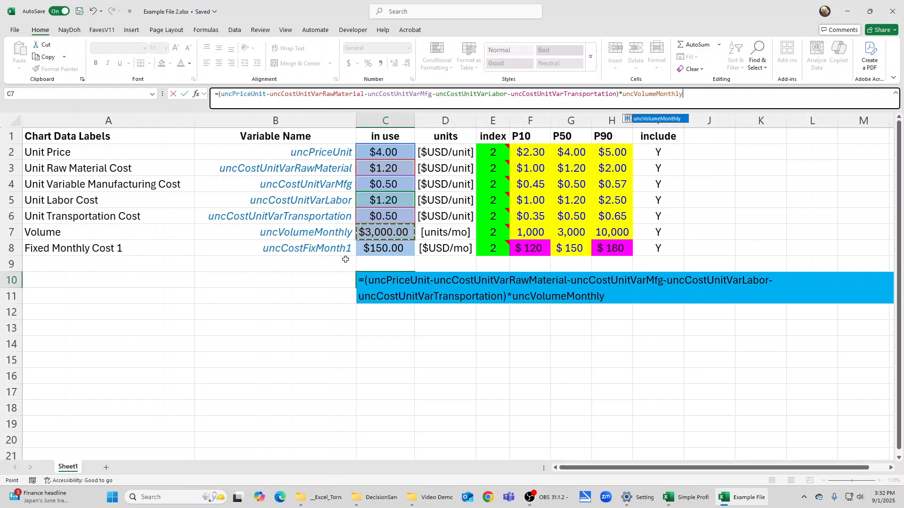
type("-")
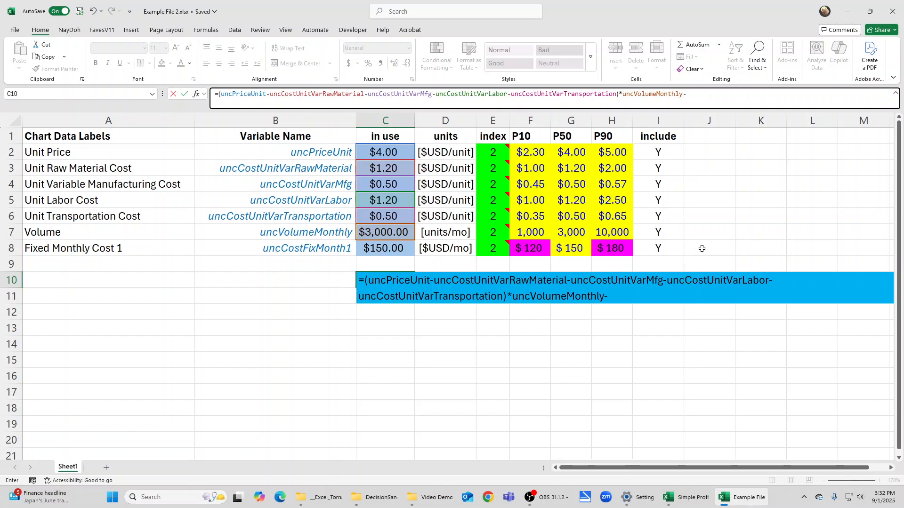
left_click(377, 249)
key("Return")
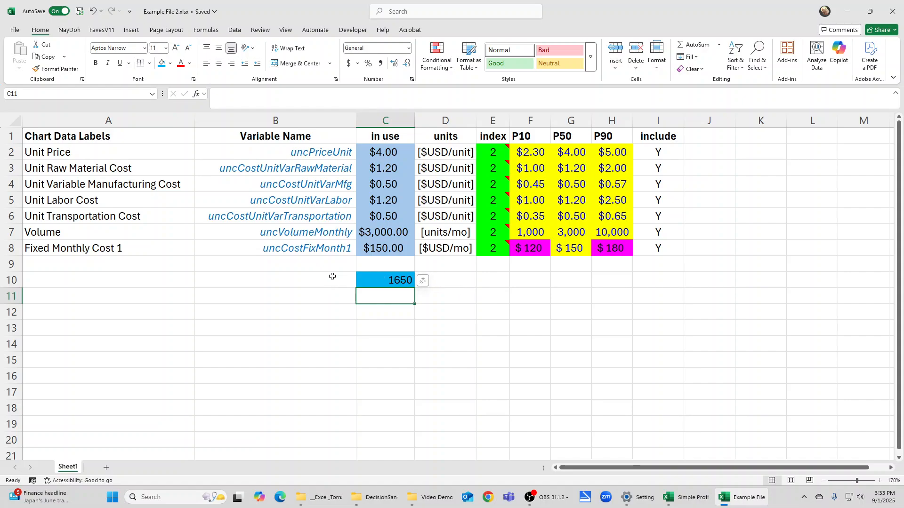
- Review the modelling tips on the WHERE sheet of the Simple Profit Example workbook and return to Example File 2
left_click(336, 296)
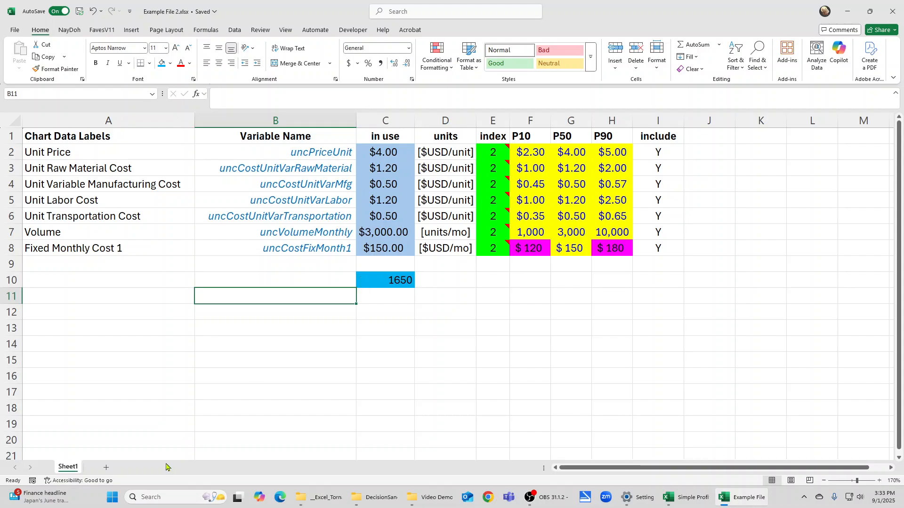
left_click(686, 497)
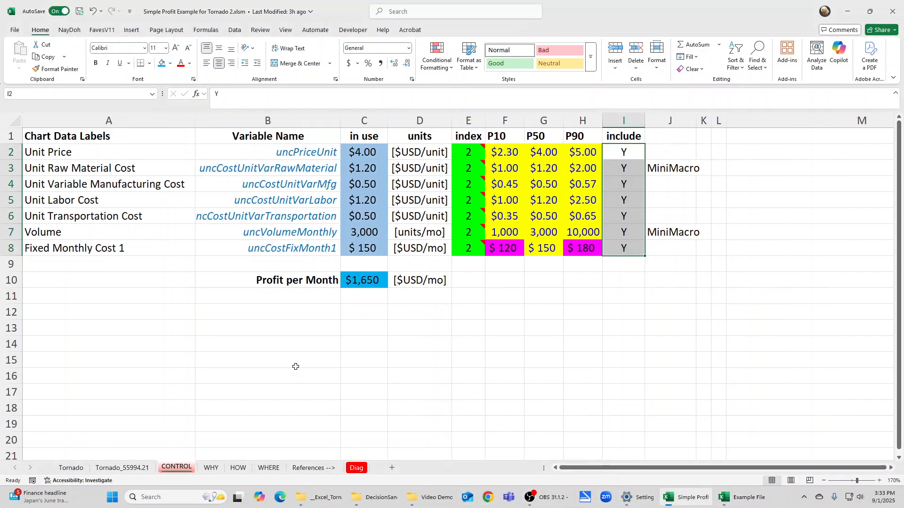
left_click(269, 468)
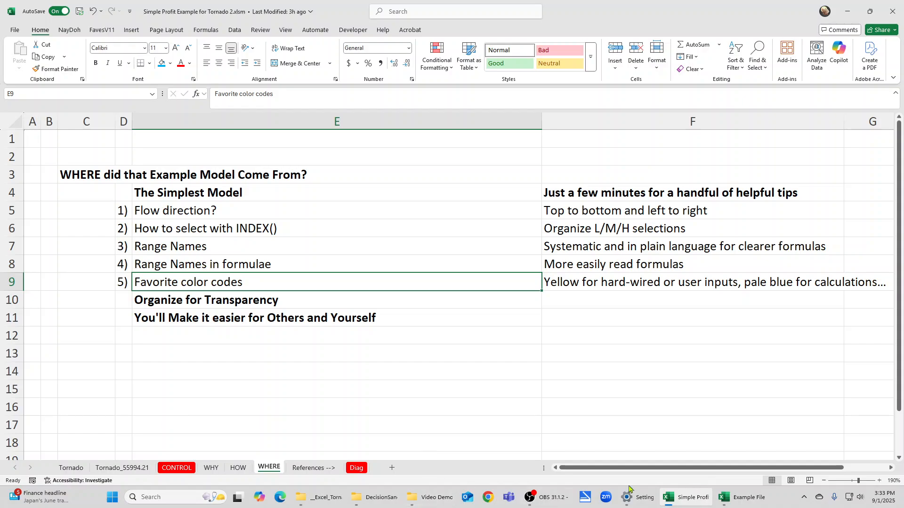
left_click(742, 497)
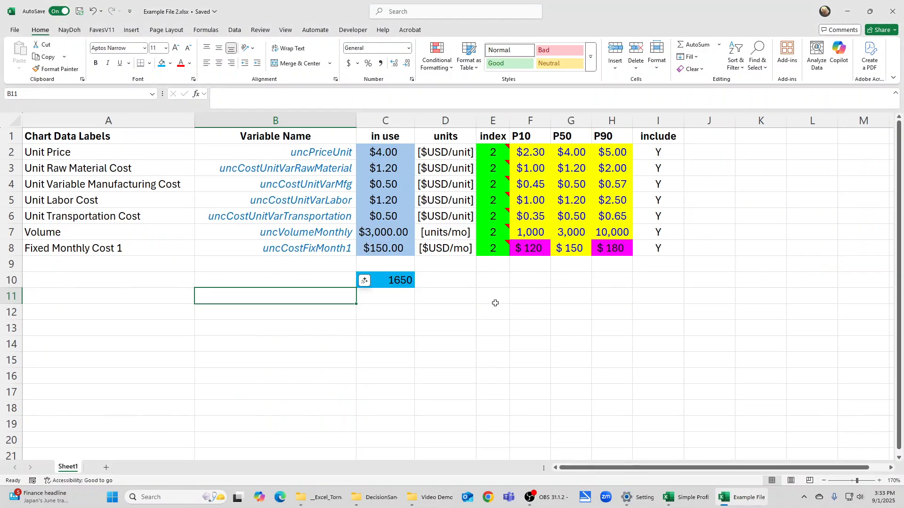